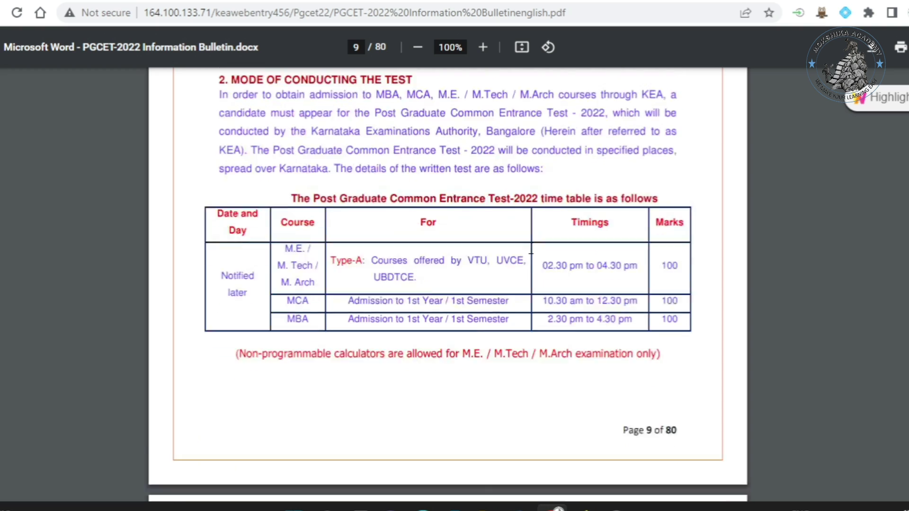
scroll(532, 249, "down", 5)
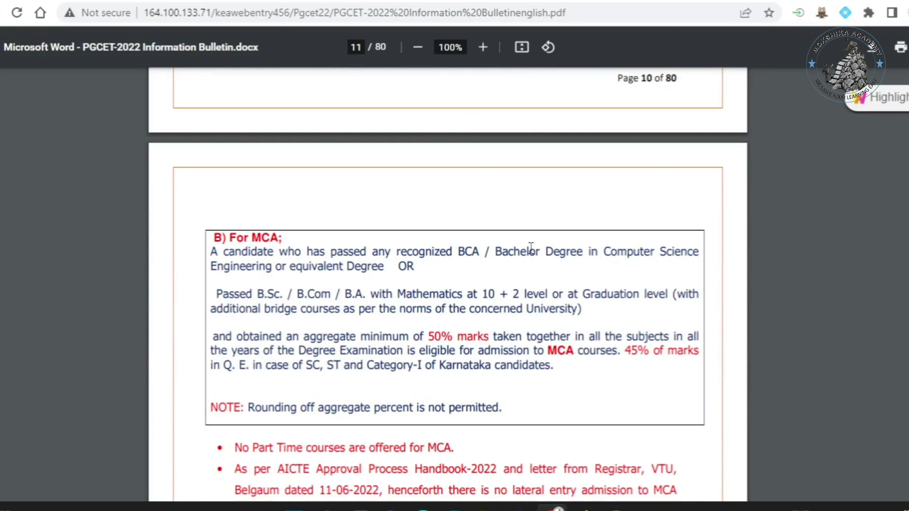
Scroll through the MBA eligibility section on pages 9–11 of the information bulletin
scroll(223, 363, "up", 8)
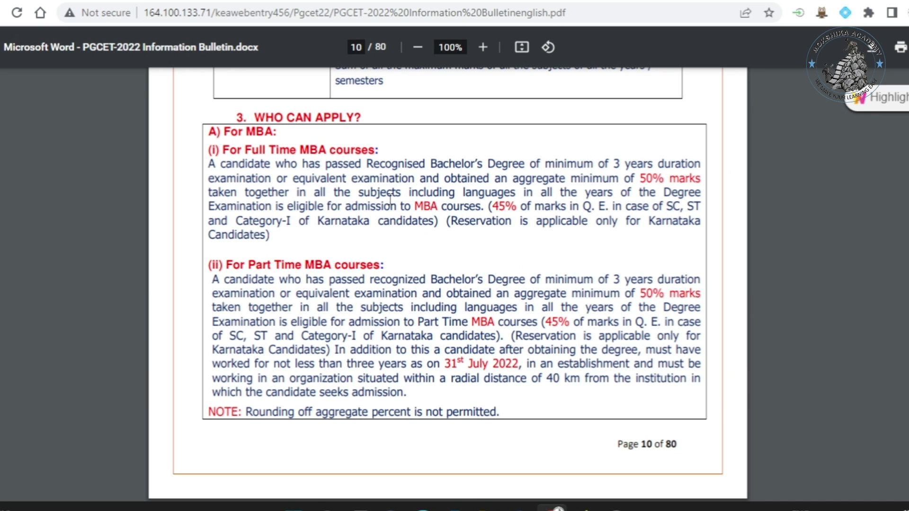
scroll(378, 213, "down", 2)
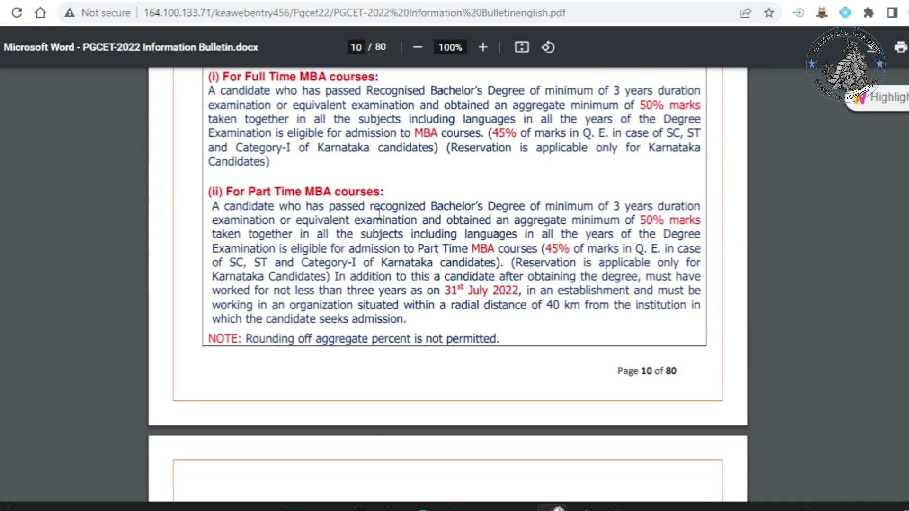
scroll(378, 212, "down", 4)
scroll(379, 212, "up", 2)
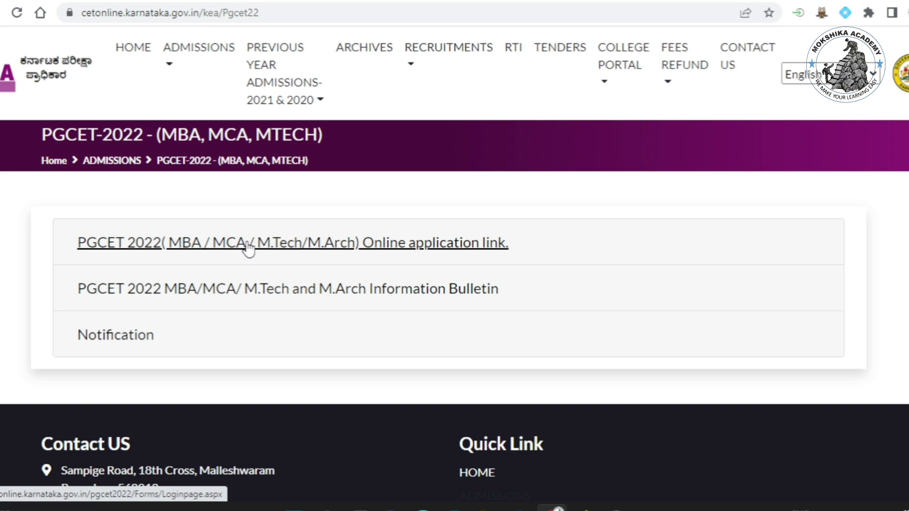
Open the 'PGCET 2022 (MBA / MCA / M.Tech/M.Arch) Online application' link
left_click(490, 257)
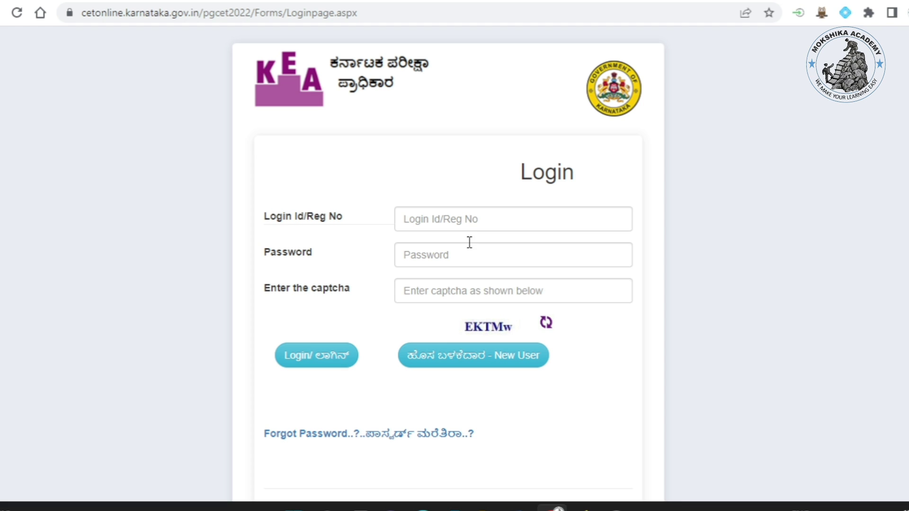
Start a New User registration from the login page
left_click(519, 359)
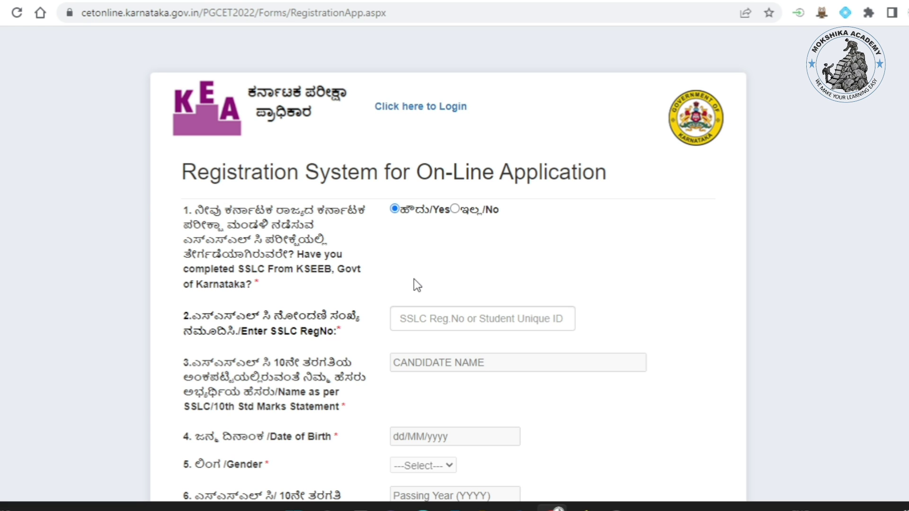
scroll(414, 280, "down", 3)
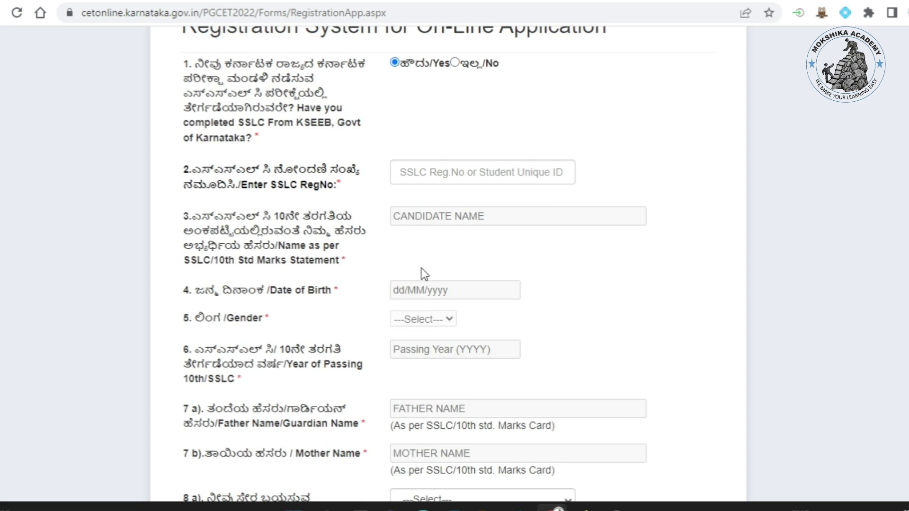
scroll(425, 274, "up", 3)
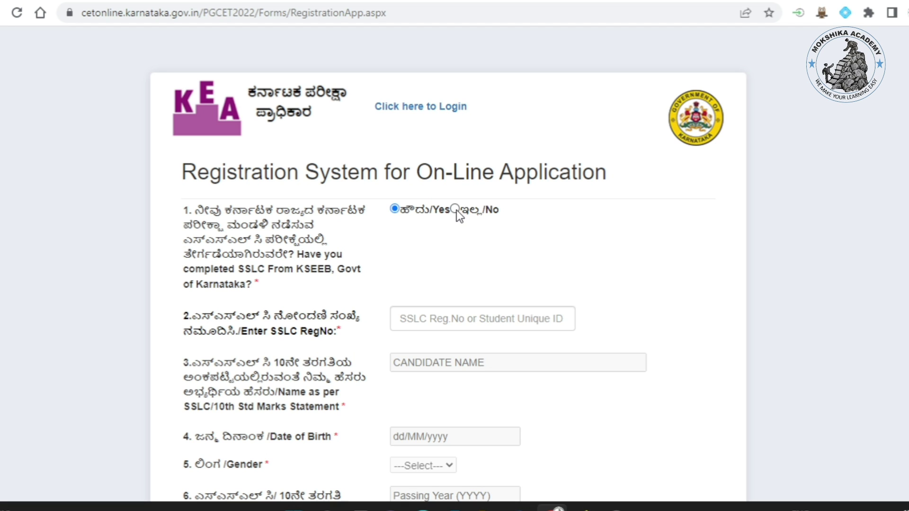
left_click(455, 209)
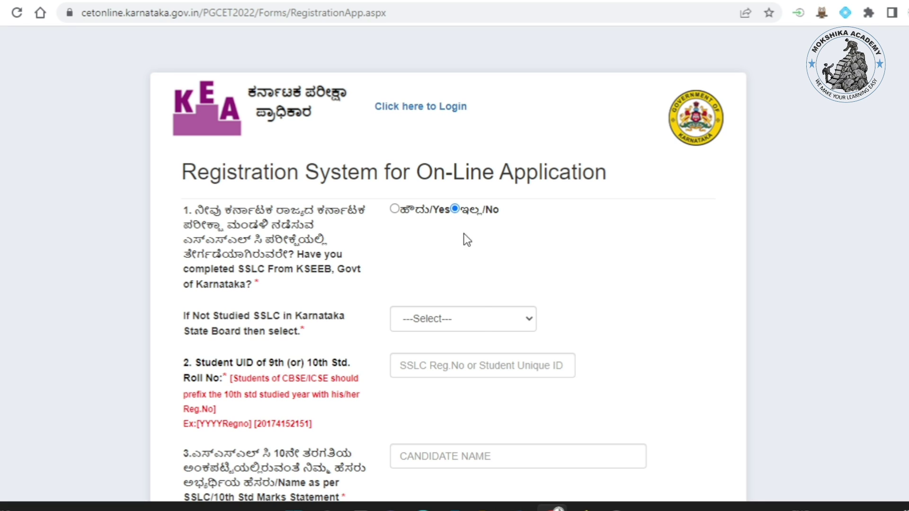
left_click(472, 324)
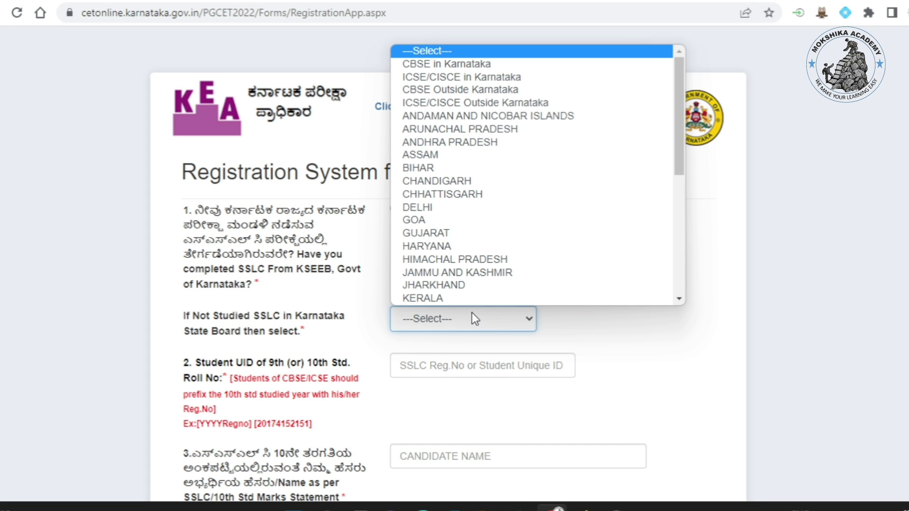
scroll(475, 303, "down", 1)
scroll(476, 155, "up", 1)
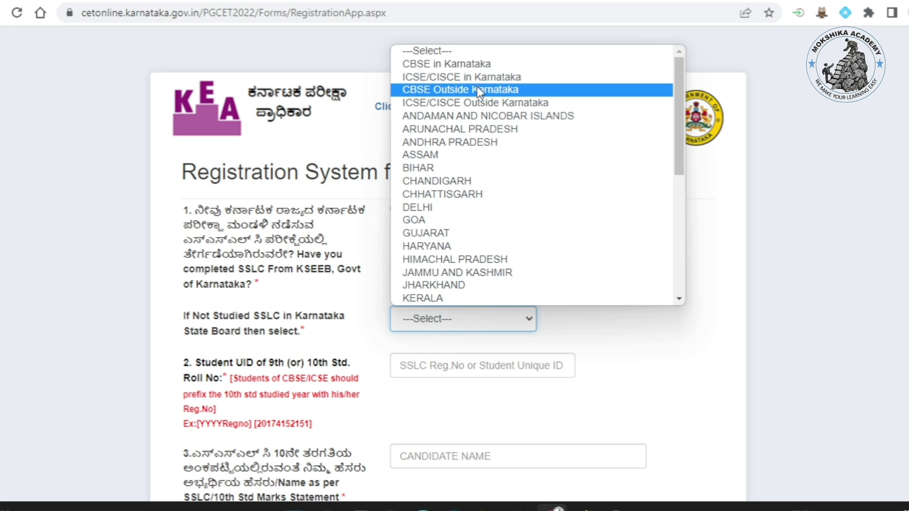
left_click(362, 189)
left_click(362, 189)
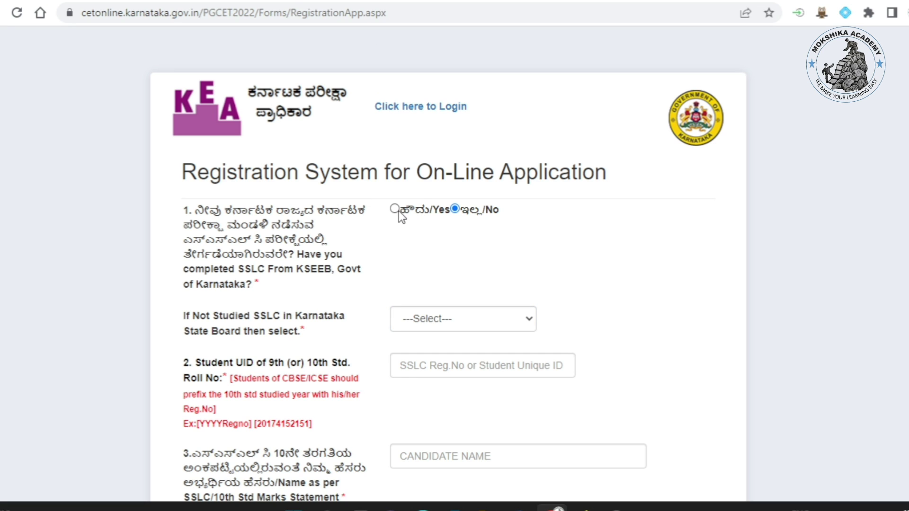
left_click(395, 209)
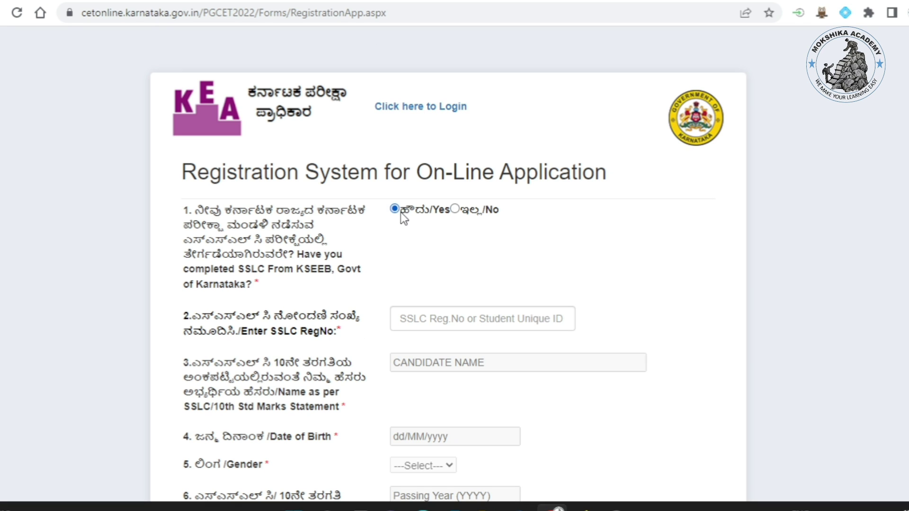
left_click(536, 323)
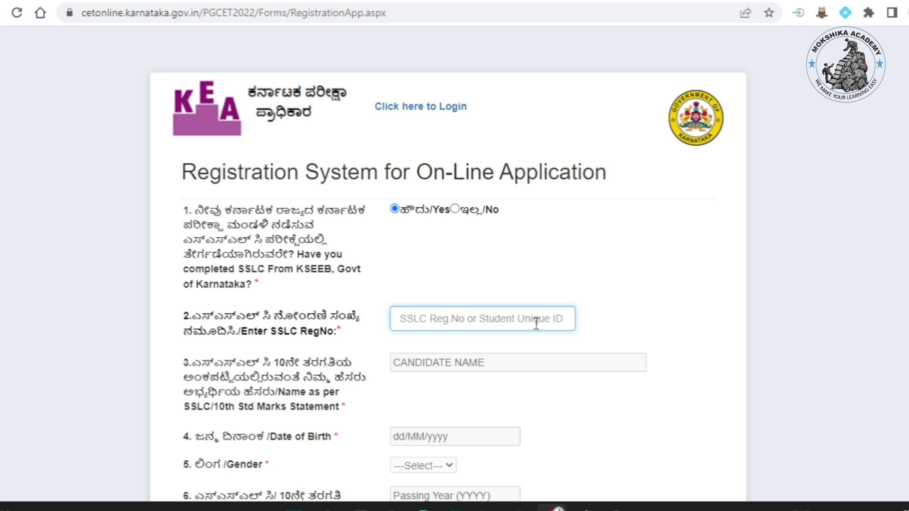
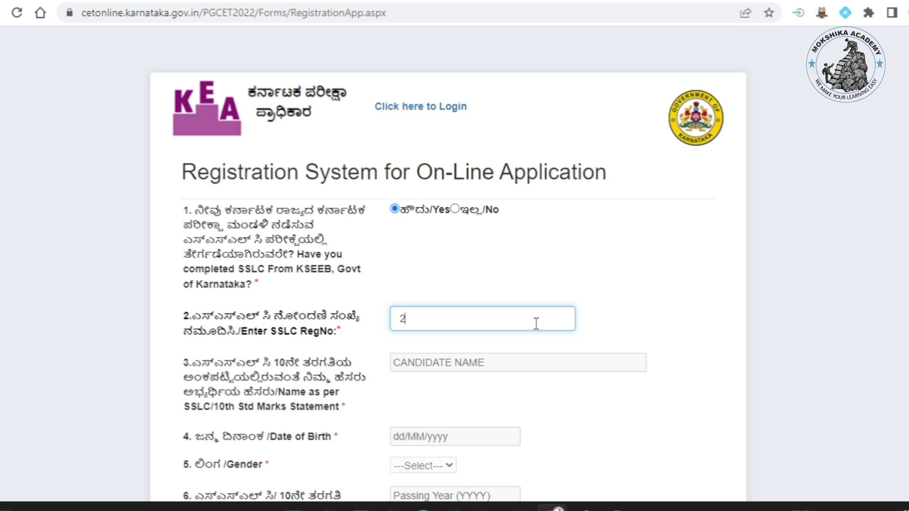
Enter the candidate's SSLC registration number so name, birth date, gender and 2016 passing year auto-fill
left_click(501, 360)
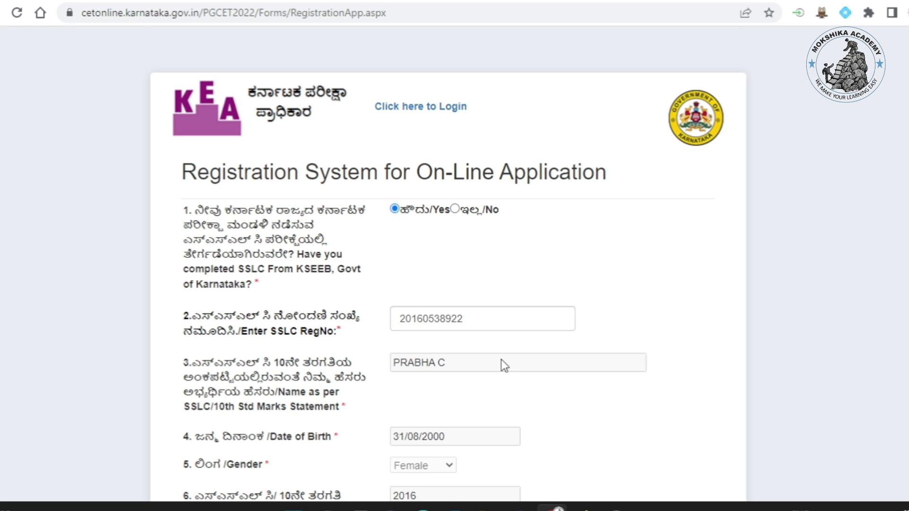
Scroll past the auto-filled parents' names to the admission course dropdown and open it
scroll(473, 363, "down", 6)
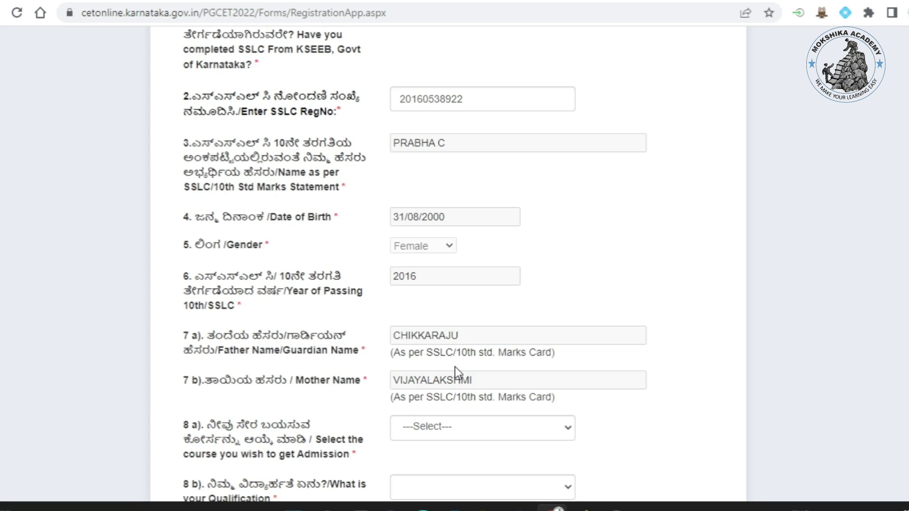
scroll(423, 312, "down", 3)
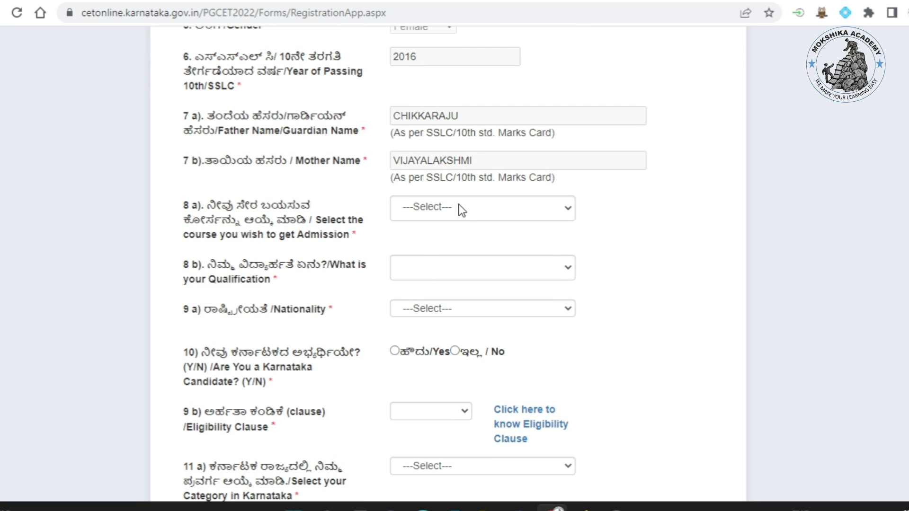
scroll(462, 214, "up", 3)
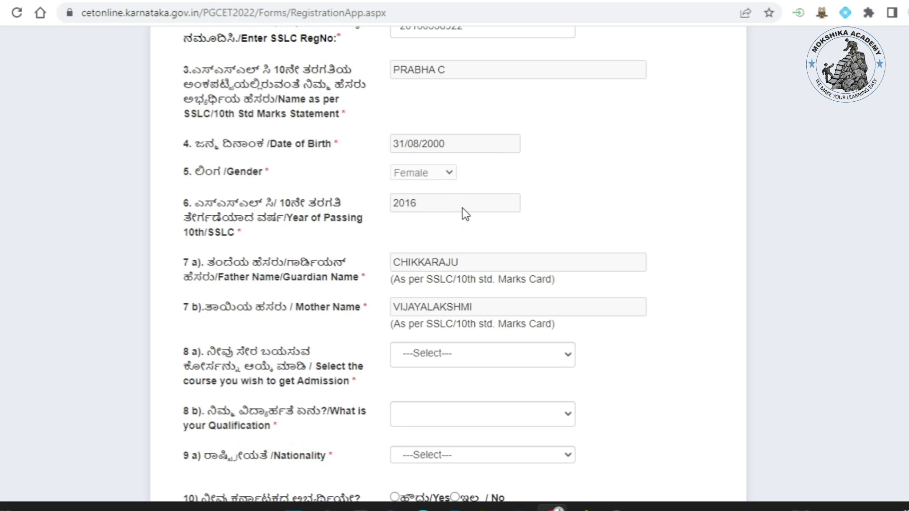
scroll(462, 209, "up", 3)
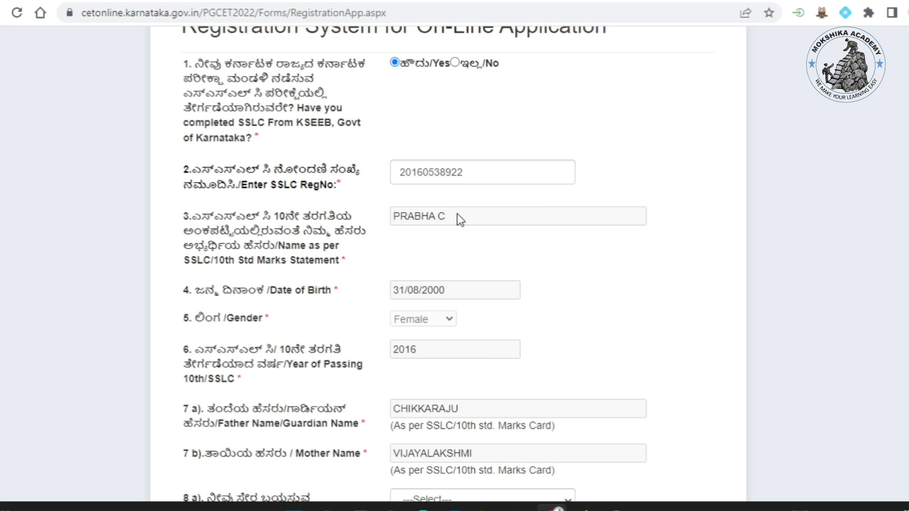
scroll(464, 315, "down", 2)
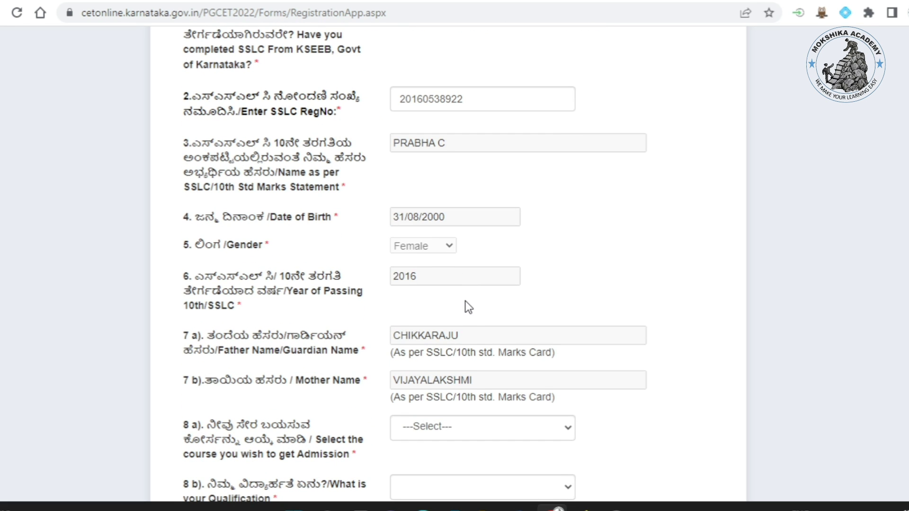
scroll(465, 296, "down", 2)
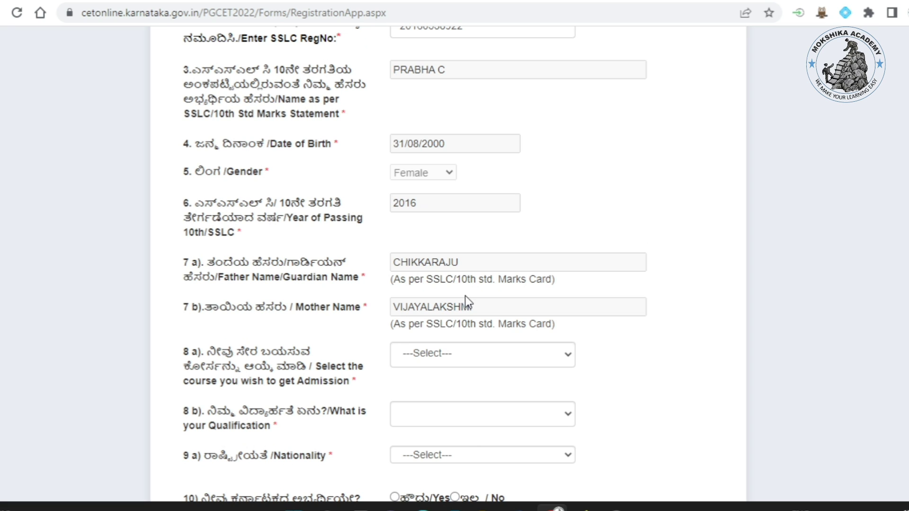
scroll(467, 284, "down", 2)
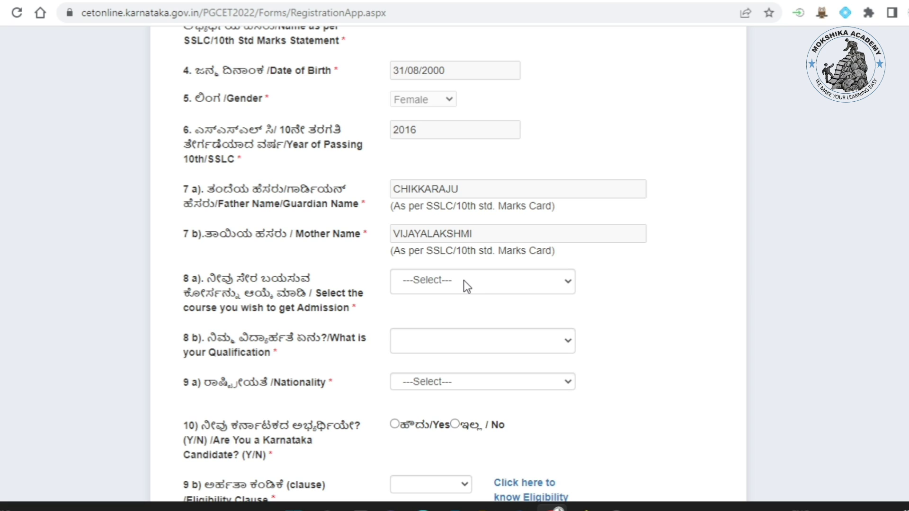
left_click(464, 284)
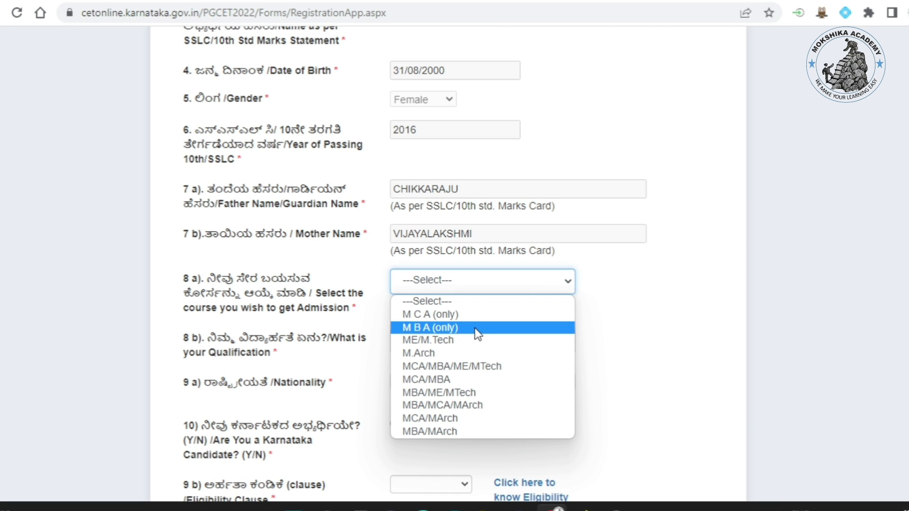
Choose 'M B A (only)' as the admission course
left_click(476, 328)
left_click(525, 280)
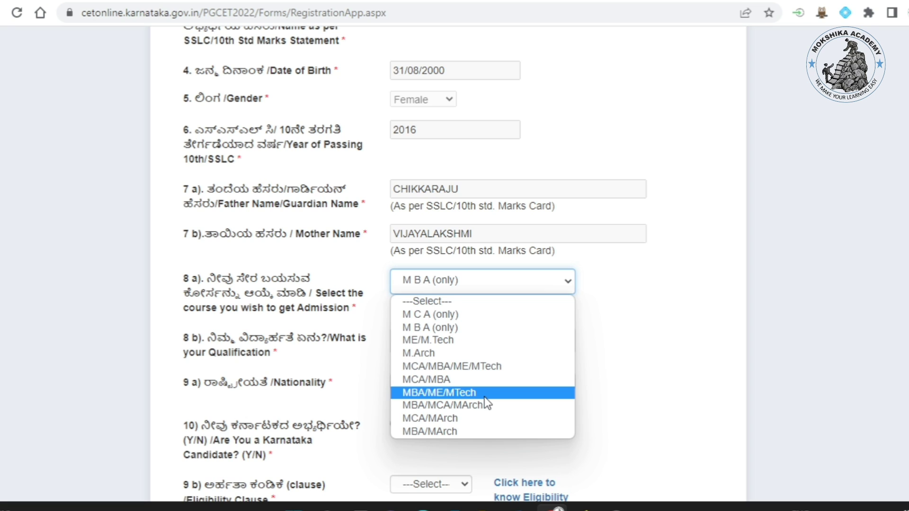
left_click(484, 331)
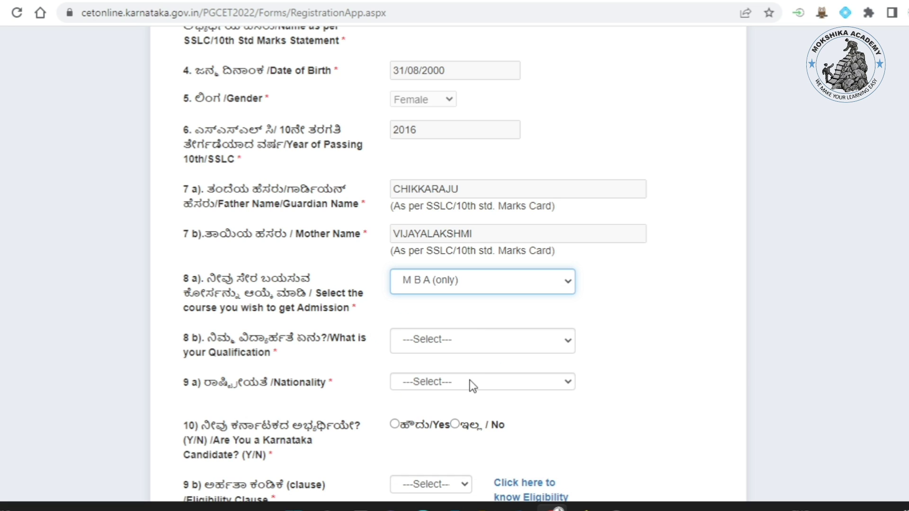
Set the qualification to 'BCom(3 Yrs) - Commerse Degree'
left_click(474, 337)
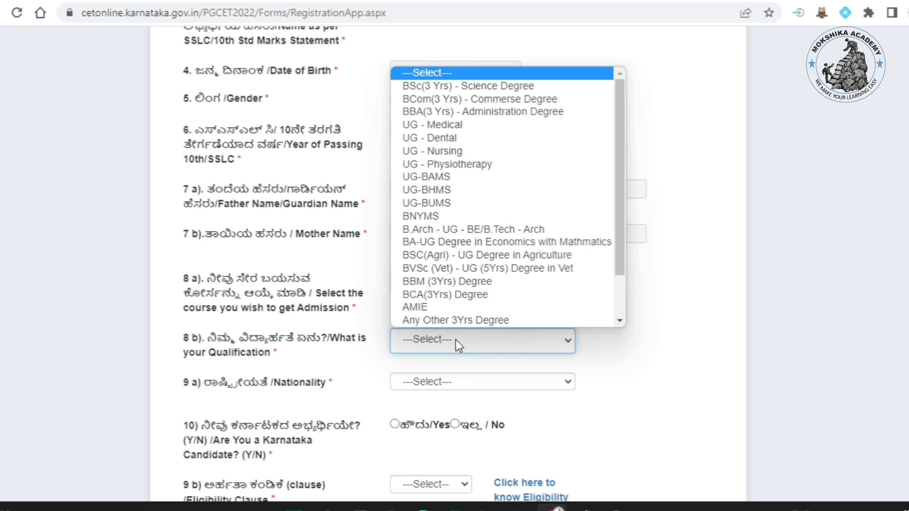
scroll(469, 300, "down", 1)
scroll(486, 277, "up", 1)
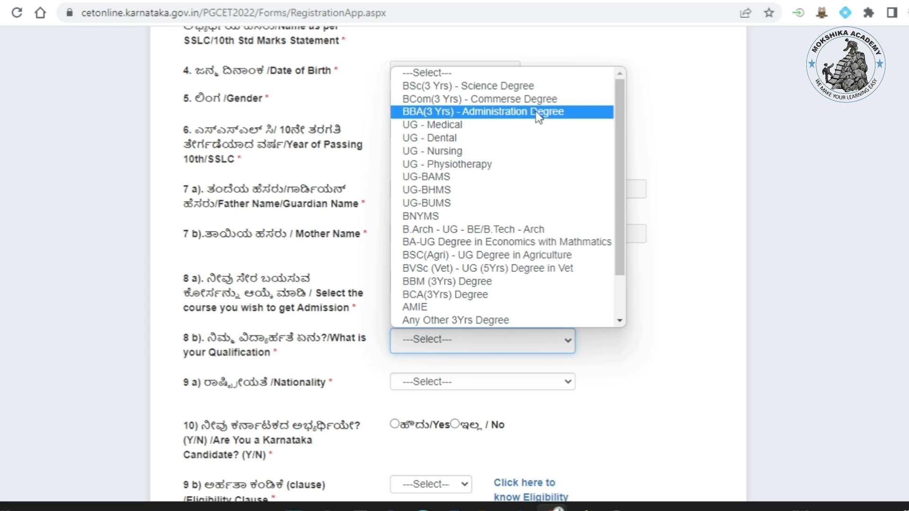
scroll(482, 274, "down", 2)
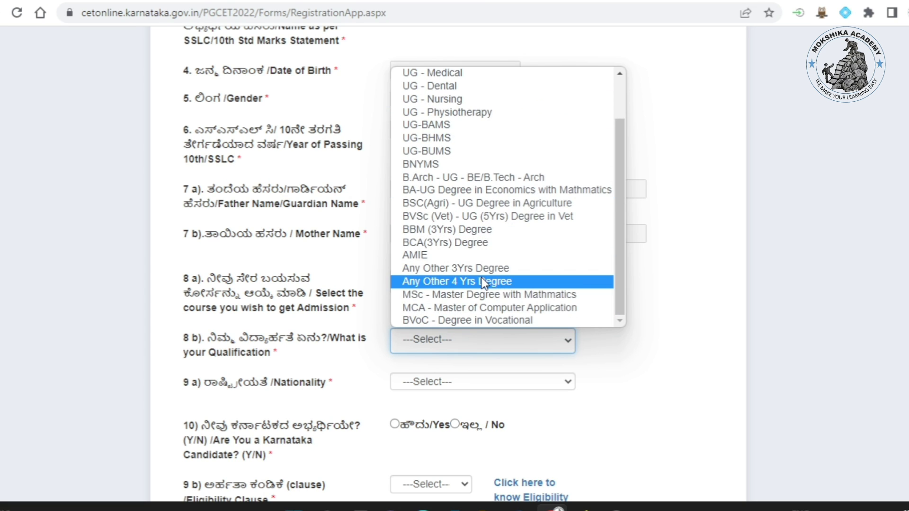
scroll(482, 280, "up", 2)
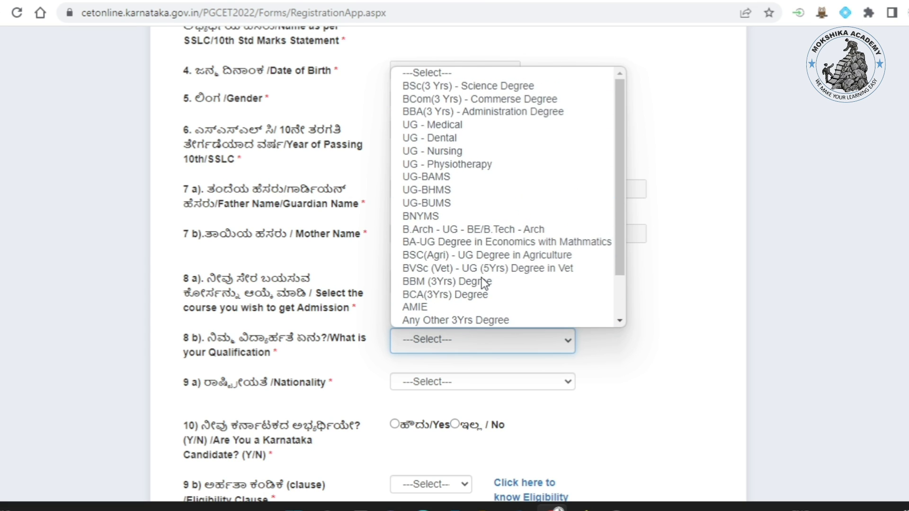
left_click(515, 100)
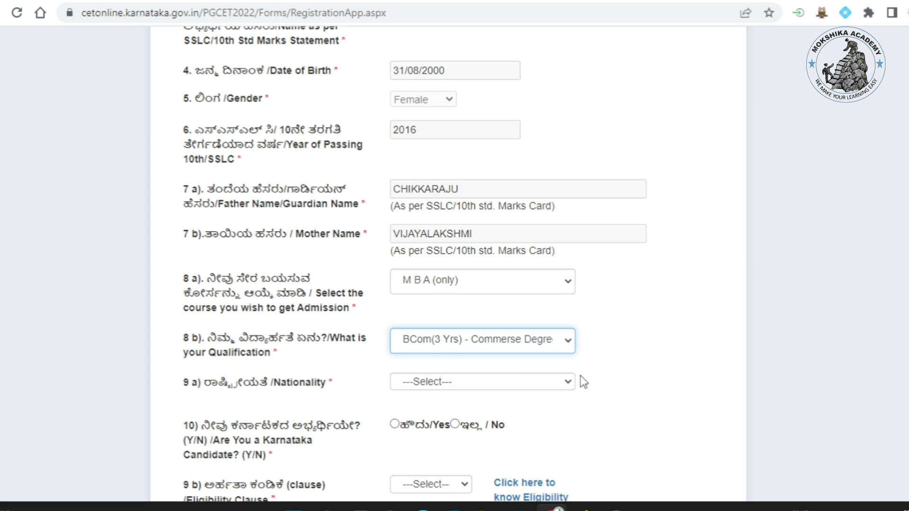
scroll(544, 360, "down", 2)
Select Indian nationality and answer Yes to 'Are You a Karnataka Candidate?'
left_click(468, 310)
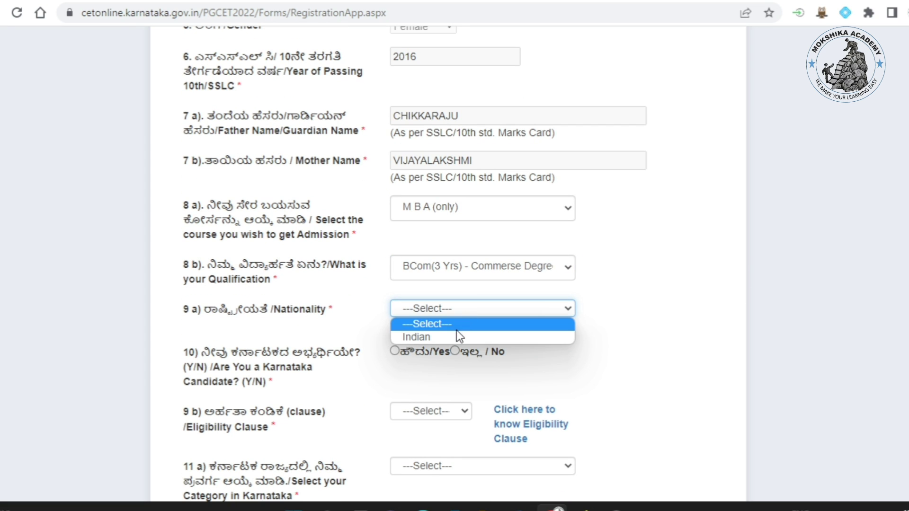
left_click(456, 332)
left_click(461, 309)
left_click(455, 339)
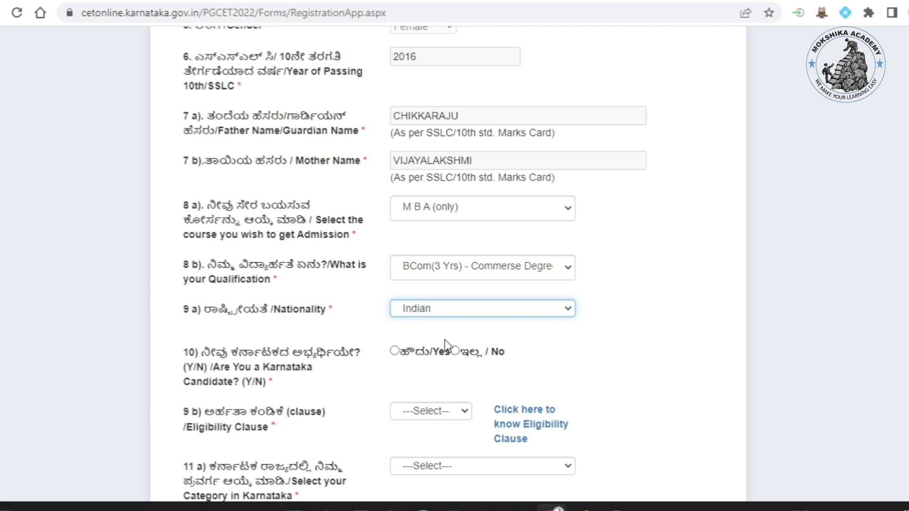
left_click(444, 348)
scroll(444, 329, "down", 3)
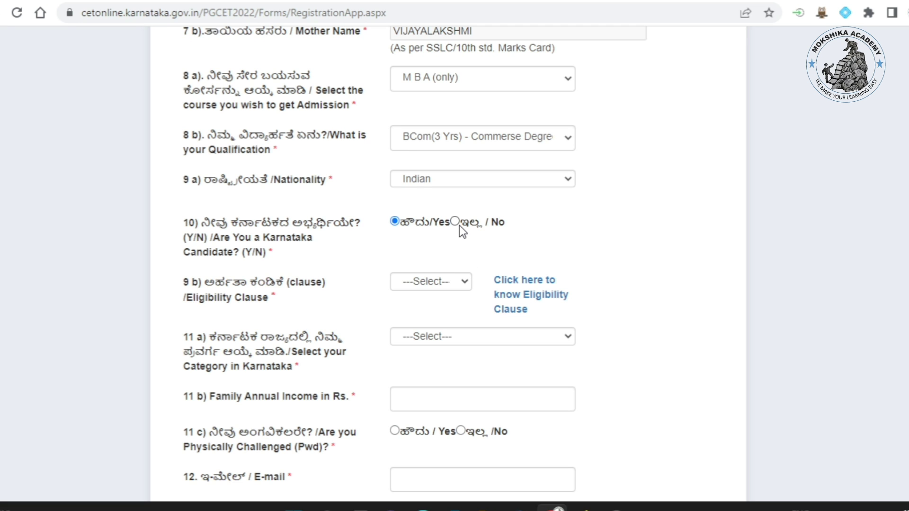
scroll(330, 293, "down", 2)
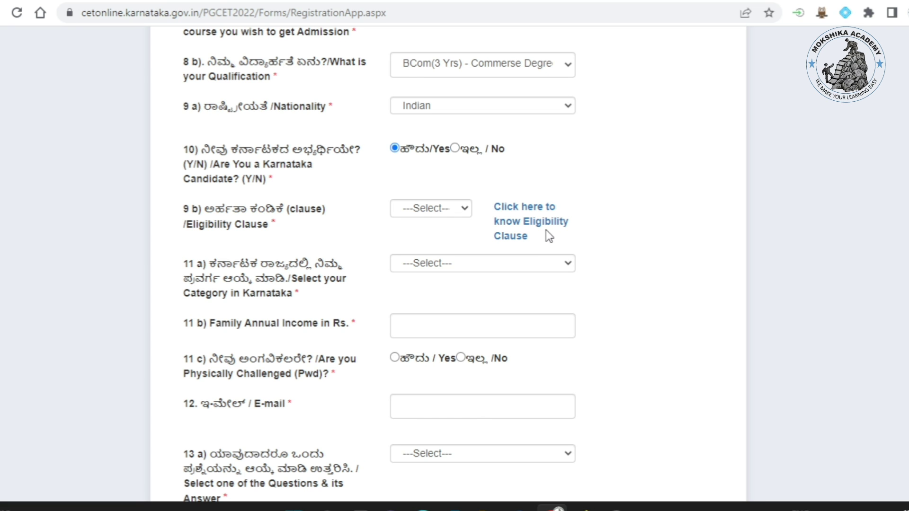
Open the eligibility clause document from the form, then close it and return
scroll(547, 234, "up", 5)
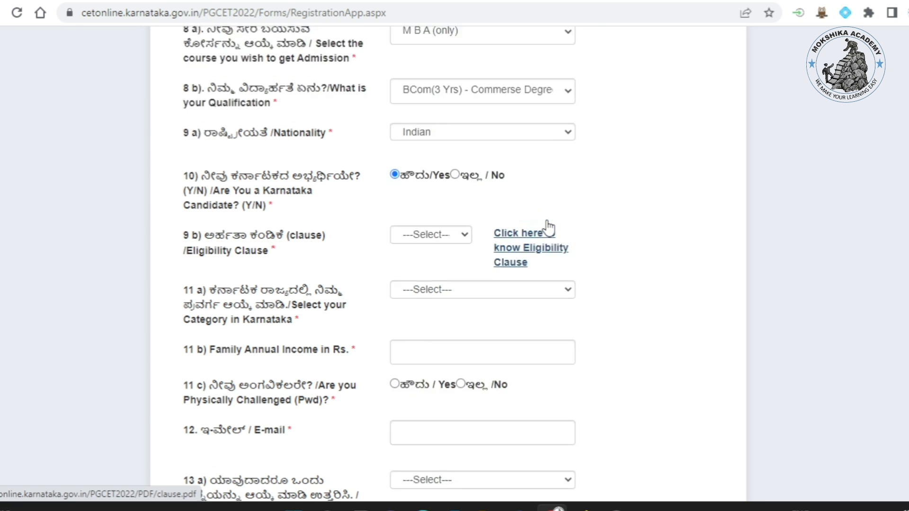
scroll(548, 228, "up", 2)
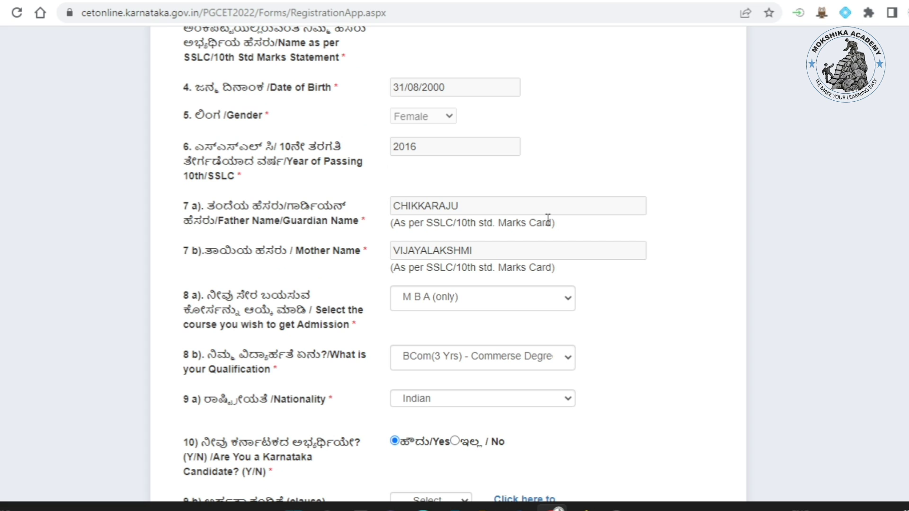
scroll(548, 219, "down", 5)
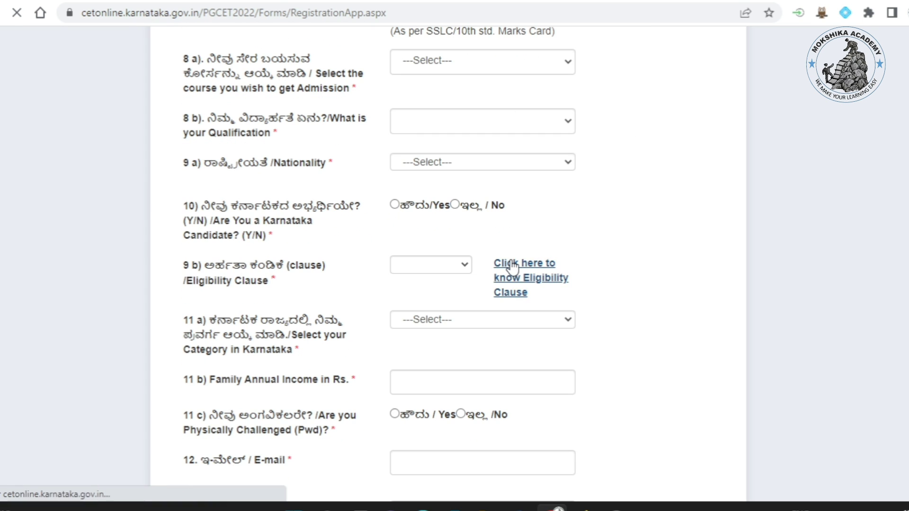
left_click(512, 264)
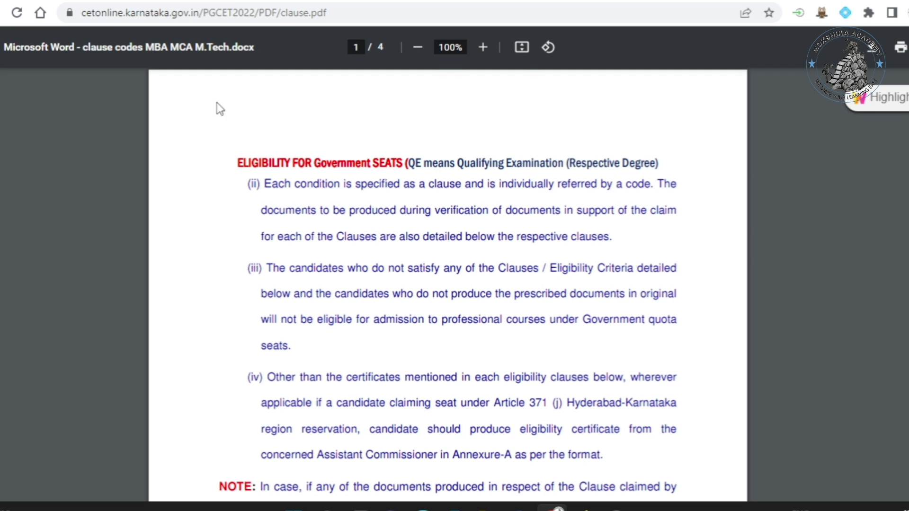
key("ctrl+w")
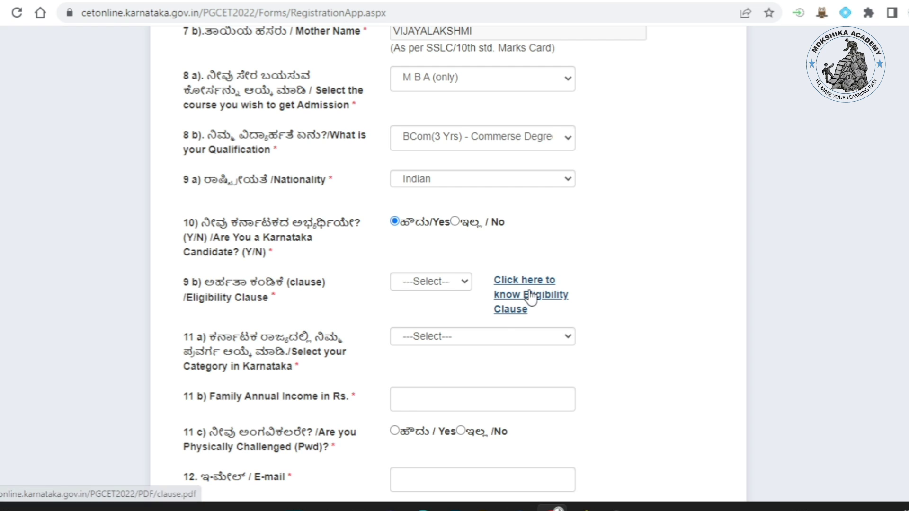
Open the eligibility clause PDF in a new tab and scroll to the For MBA clauses
right_click(529, 291)
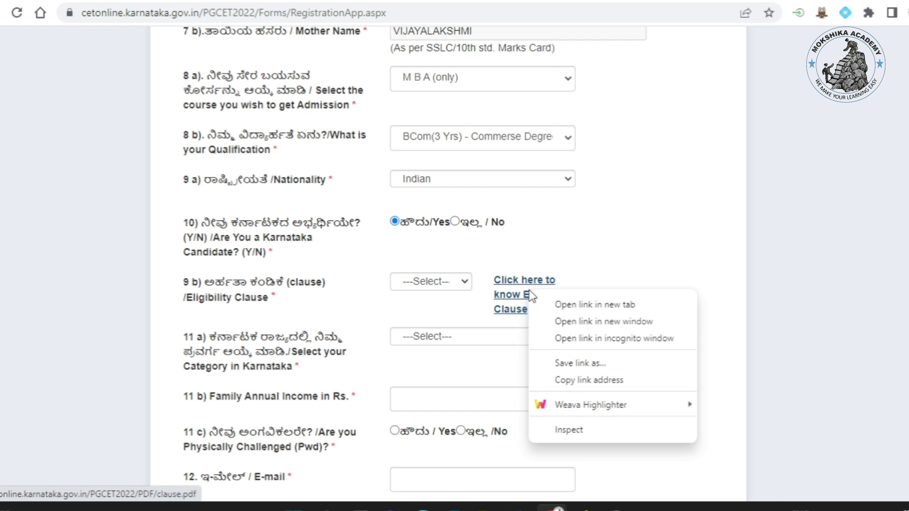
left_click(572, 305)
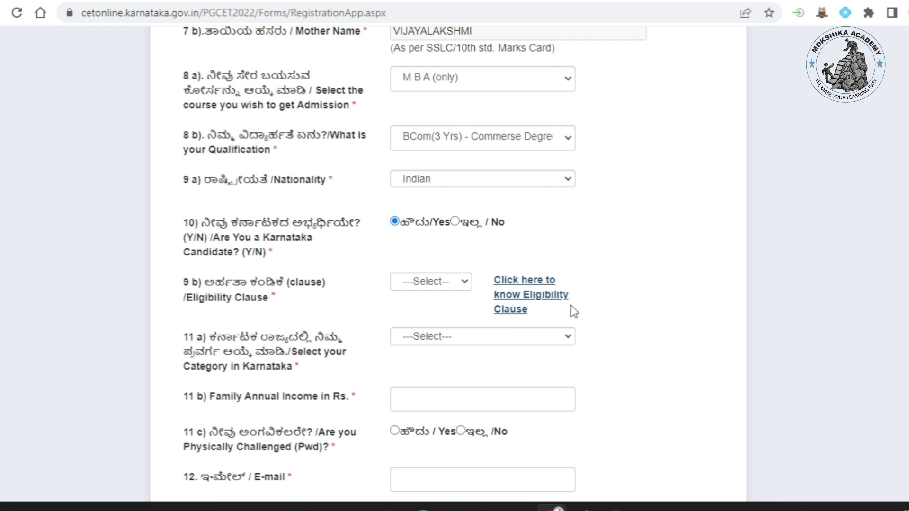
left_click(495, 3)
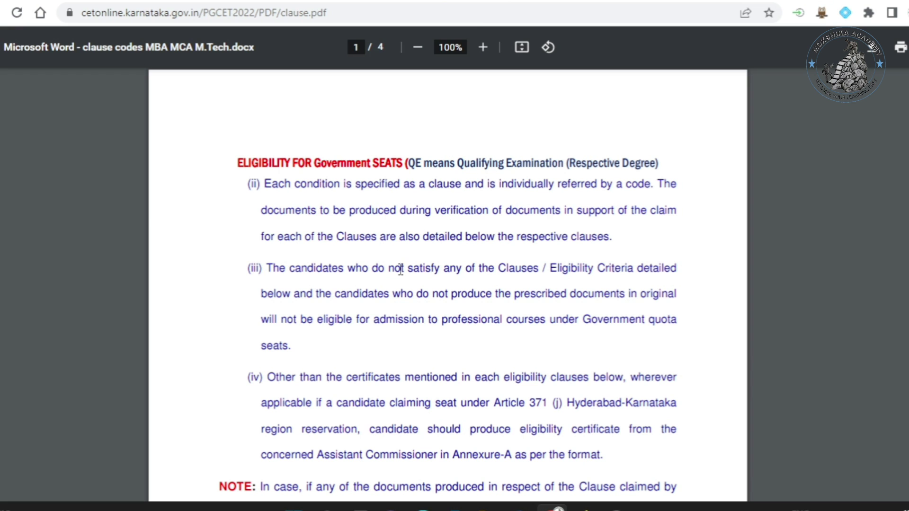
scroll(406, 244, "down", 3)
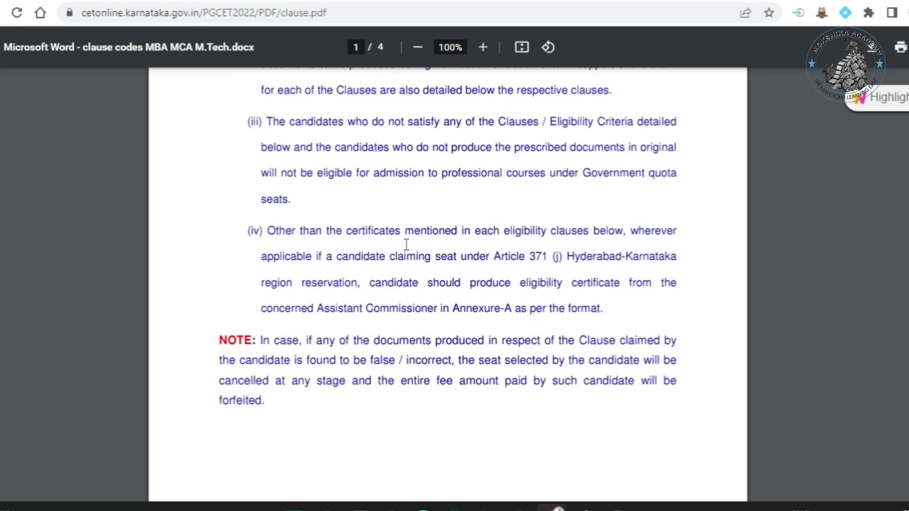
scroll(407, 245, "up", 2)
scroll(408, 245, "up", 2)
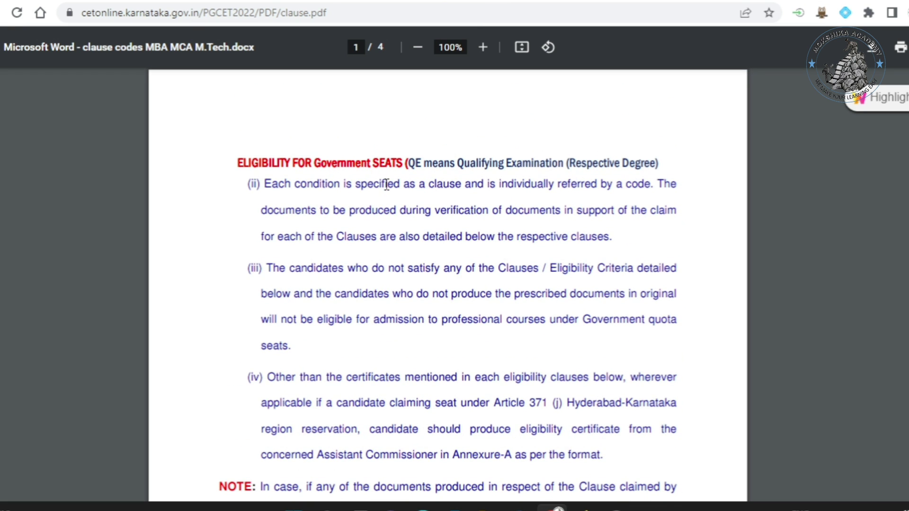
scroll(391, 199, "down", 15)
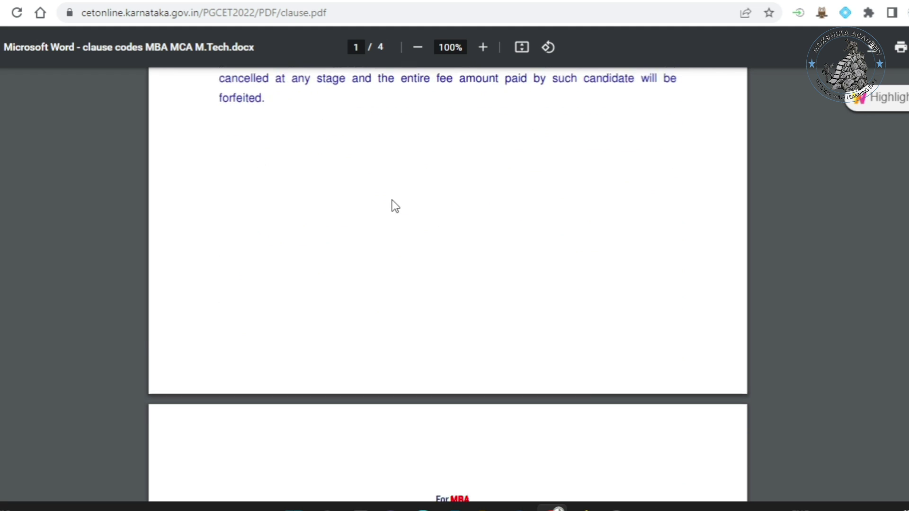
scroll(391, 209, "down", 4)
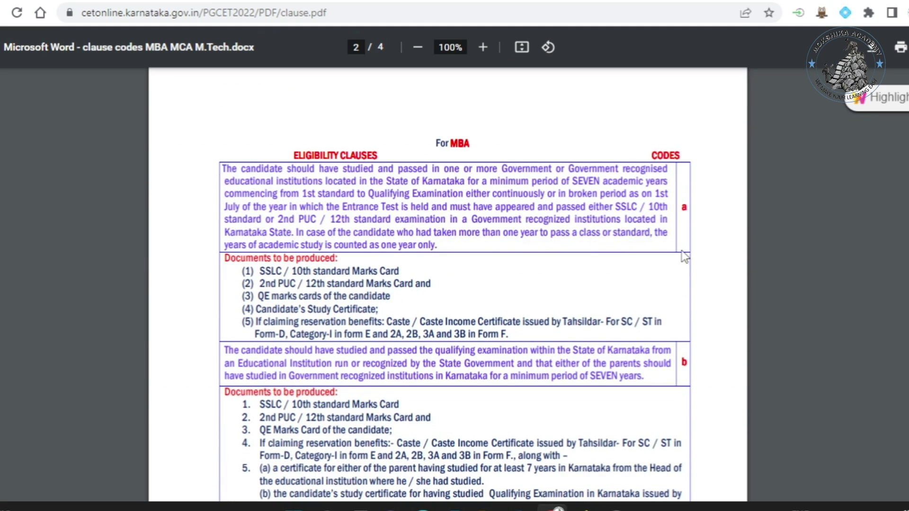
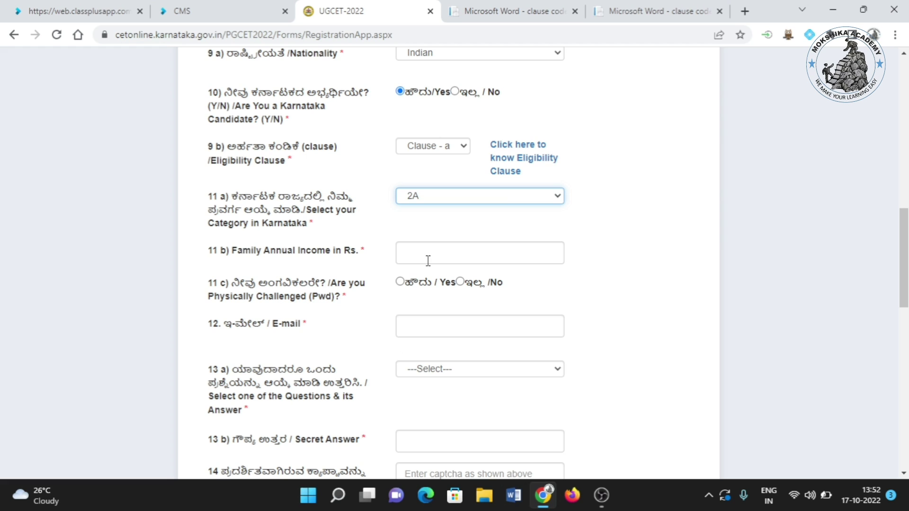
Enter 50000 as the family annual income
left_click(428, 256)
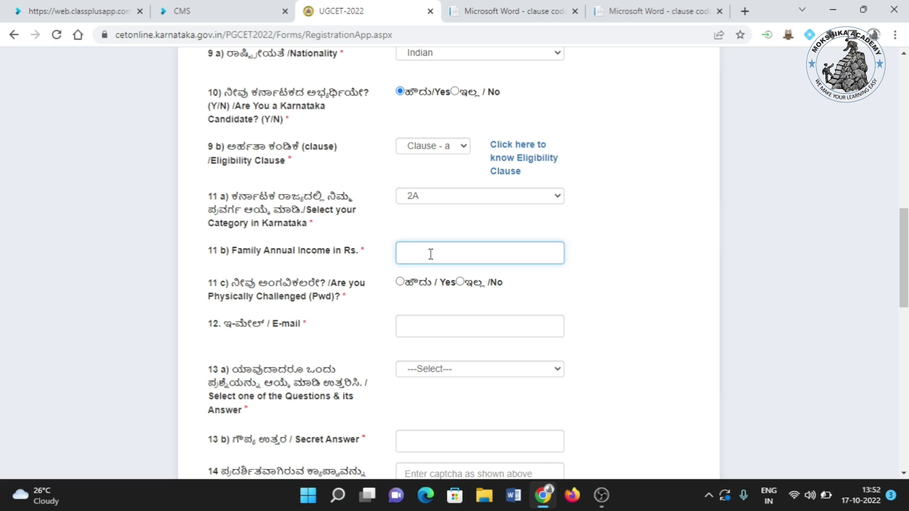
type("50000")
scroll(434, 306, "down", 3)
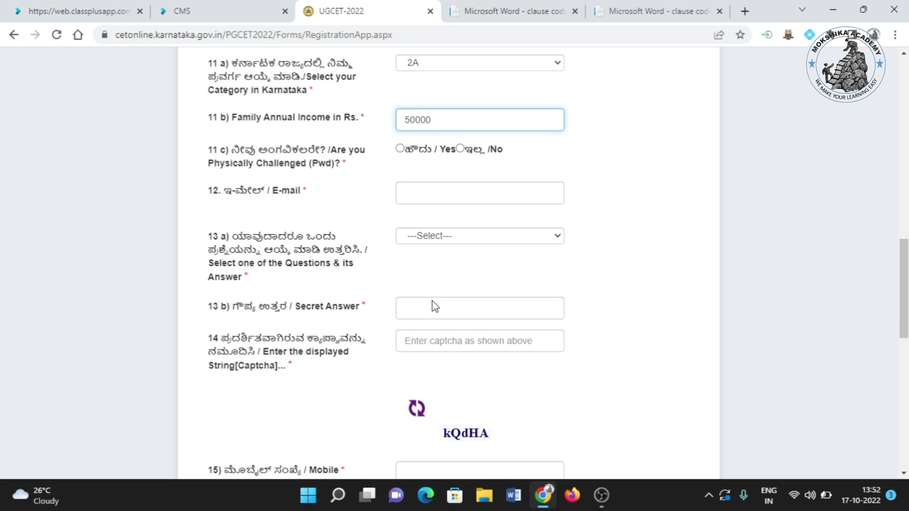
Answer No to physically challenged and fill in the applicant's e-mail address
mouse_move(471, 185)
left_click(461, 150)
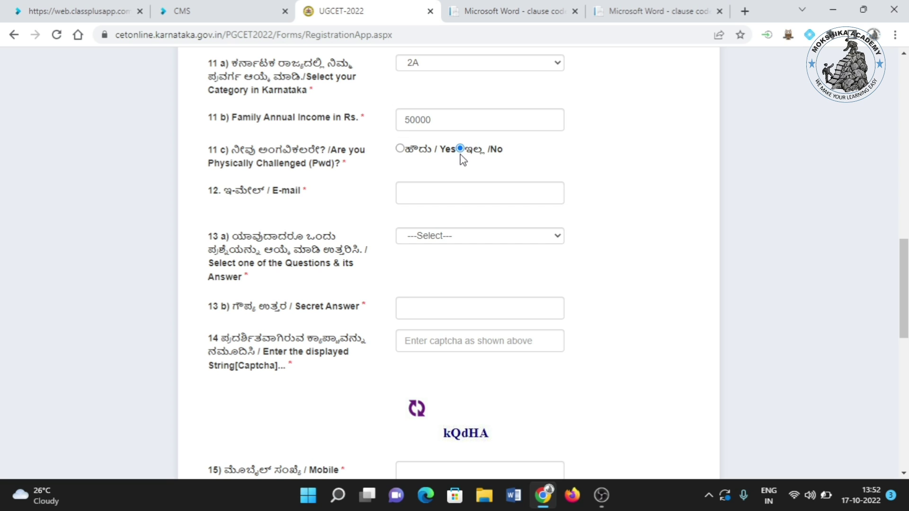
left_click(469, 197)
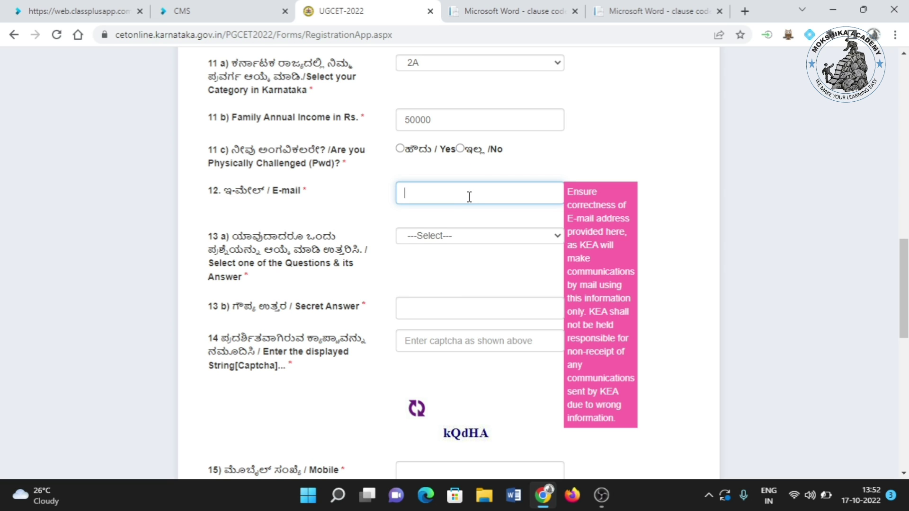
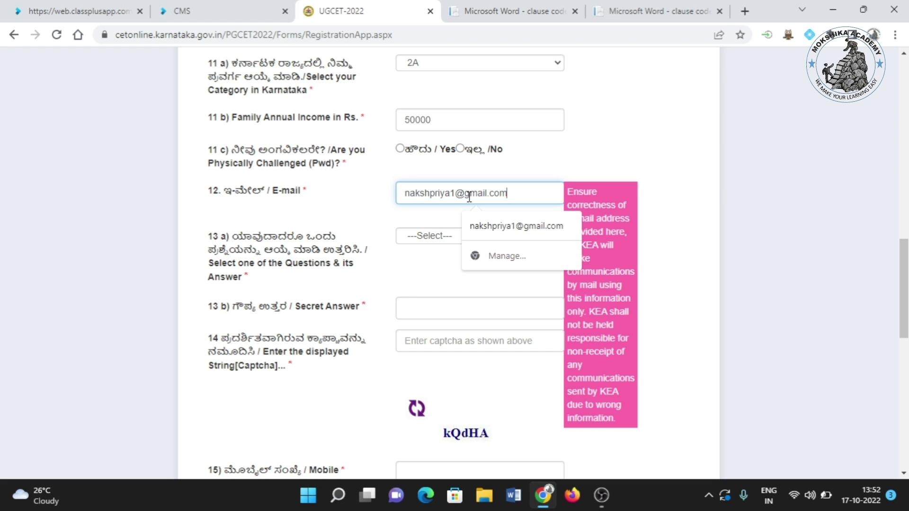
left_click(434, 240)
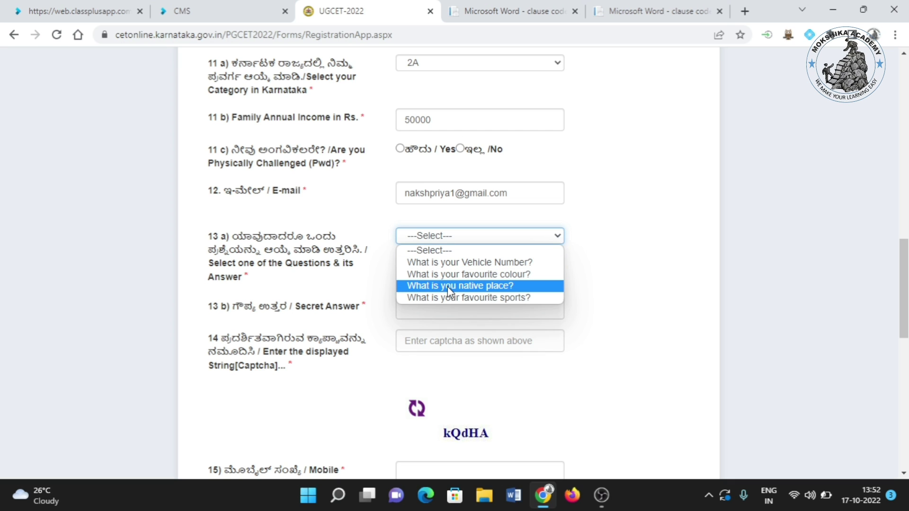
Choose 'What is you native place?' as the security question and enter its secret answer
left_click(448, 286)
left_click(435, 319)
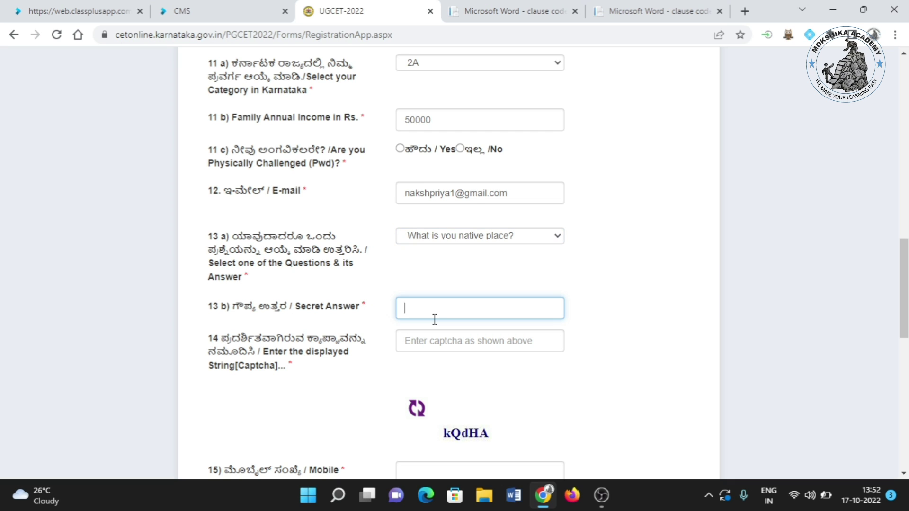
Enter the displayed captcha in field 14 and the applicant's mobile number in field 15
left_click(412, 342)
scroll(413, 342, "down", 1)
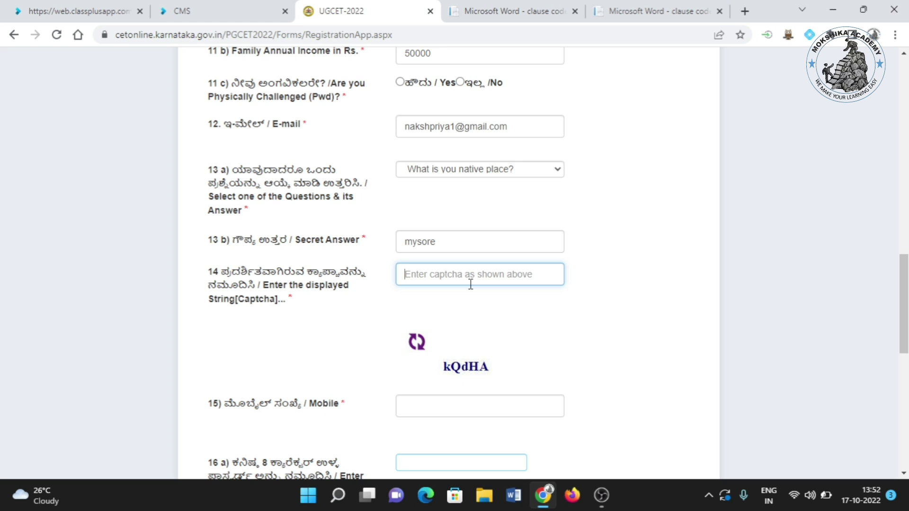
type("k")
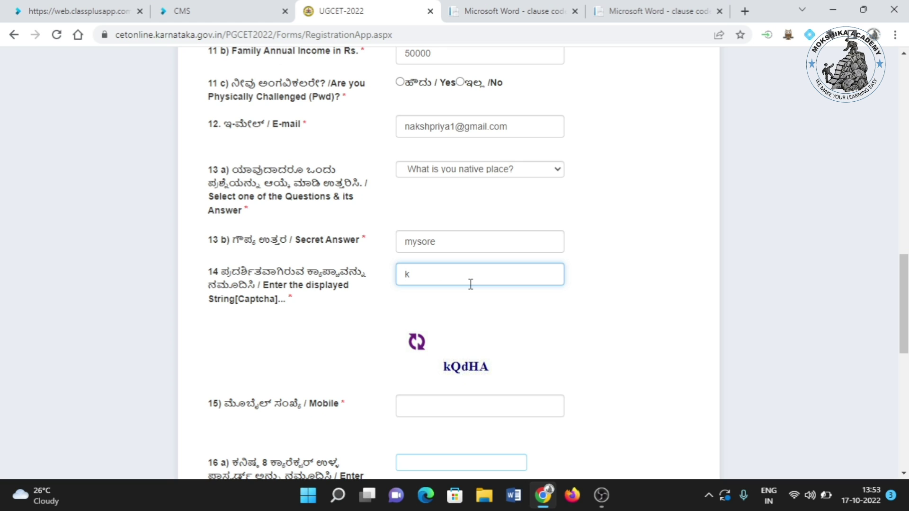
type("QdHA")
scroll(455, 346, "down", 1)
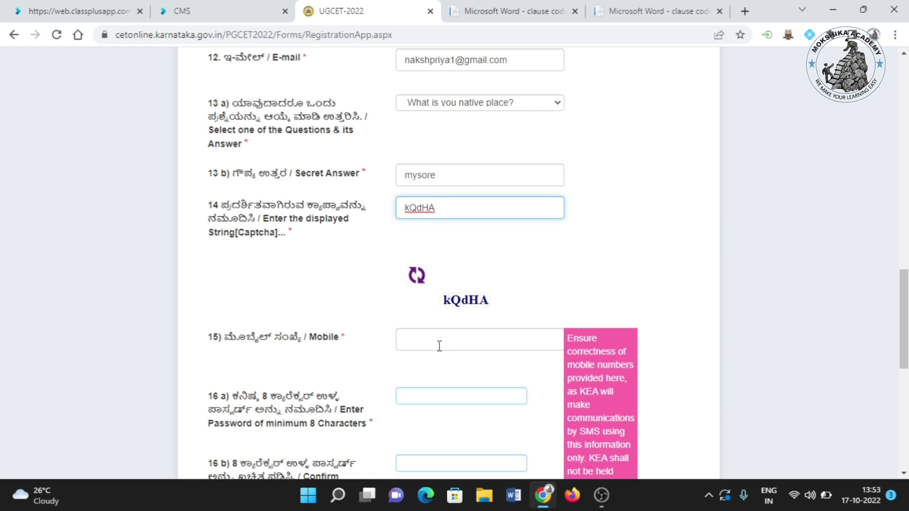
left_click(440, 346)
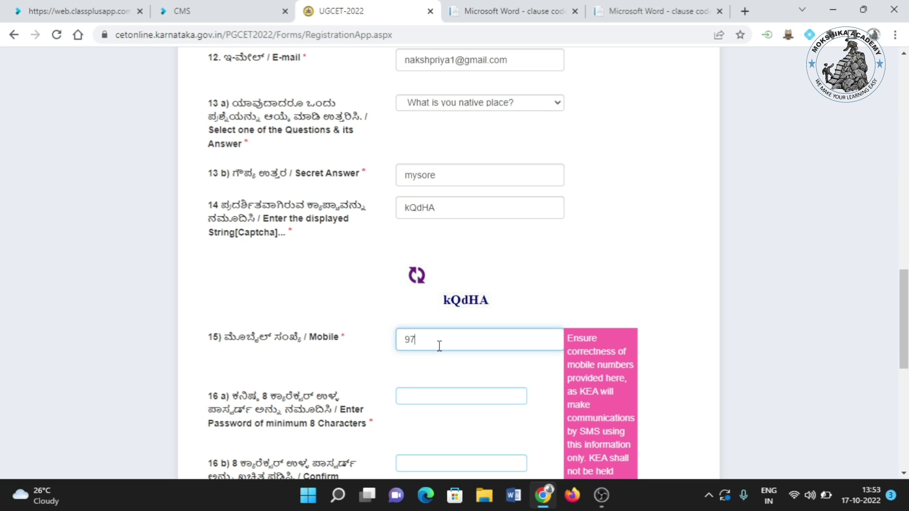
scroll(409, 332, "down", 2)
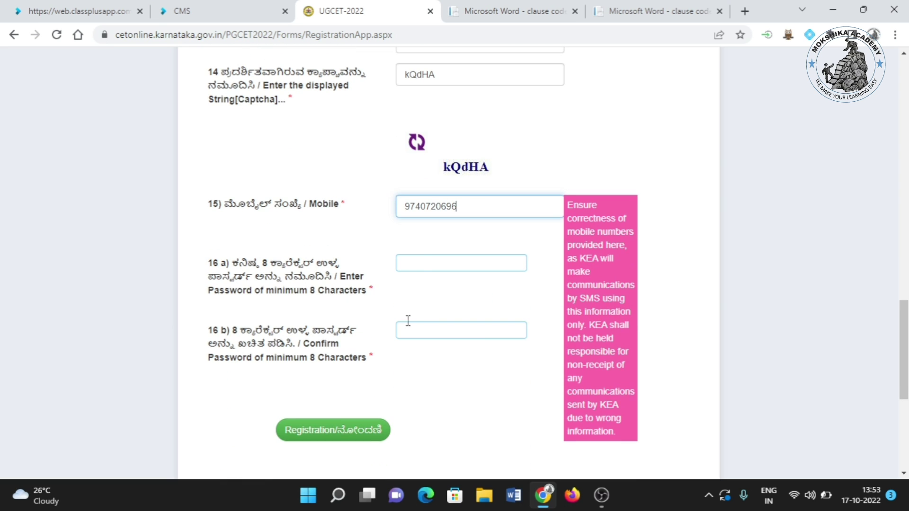
Enter and confirm the account password in 16a and 16b, then submit the registration form
left_click(423, 262)
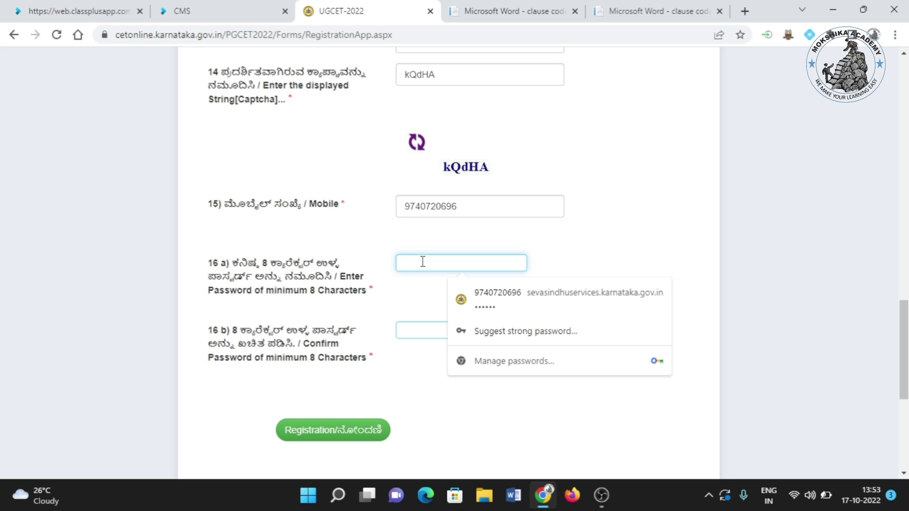
type("***********")
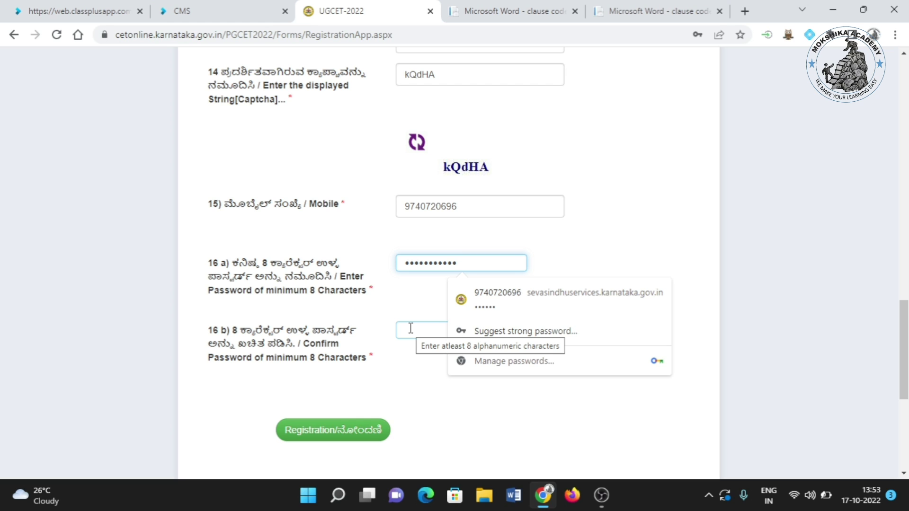
left_click(410, 328)
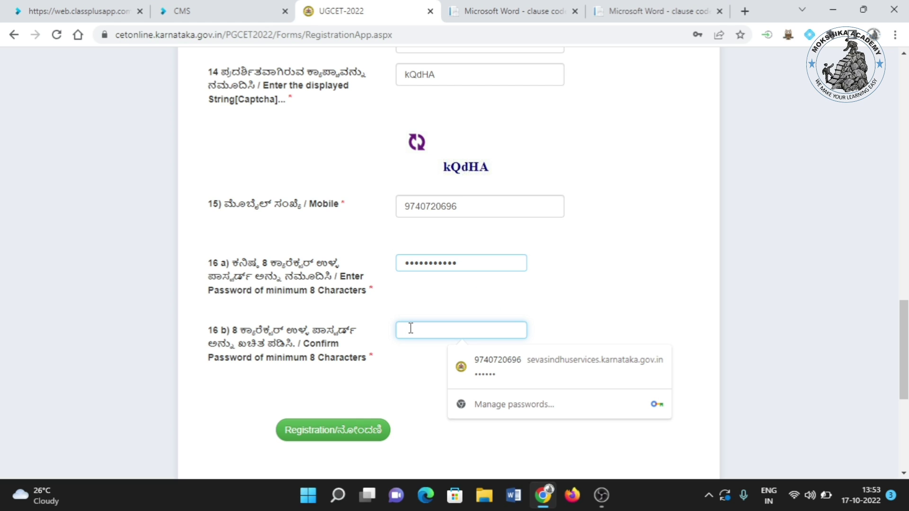
type("••••")
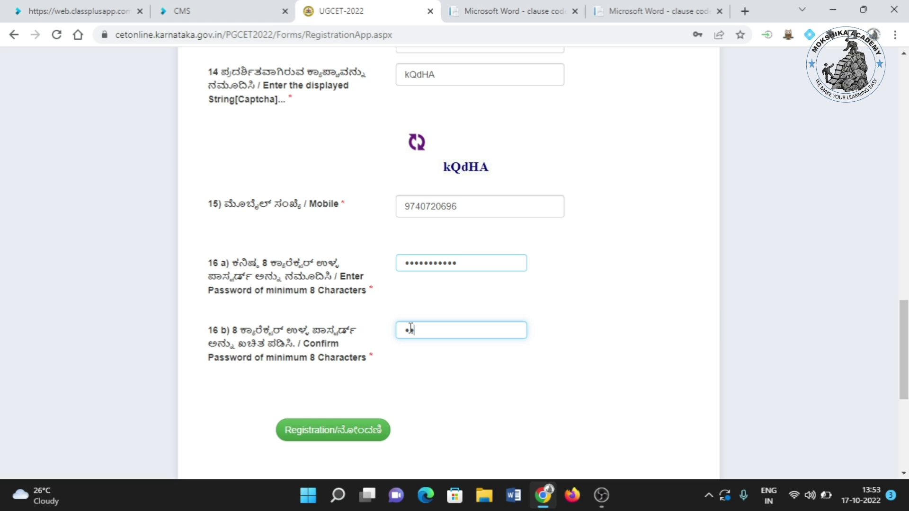
type("•••••••")
left_click(357, 438)
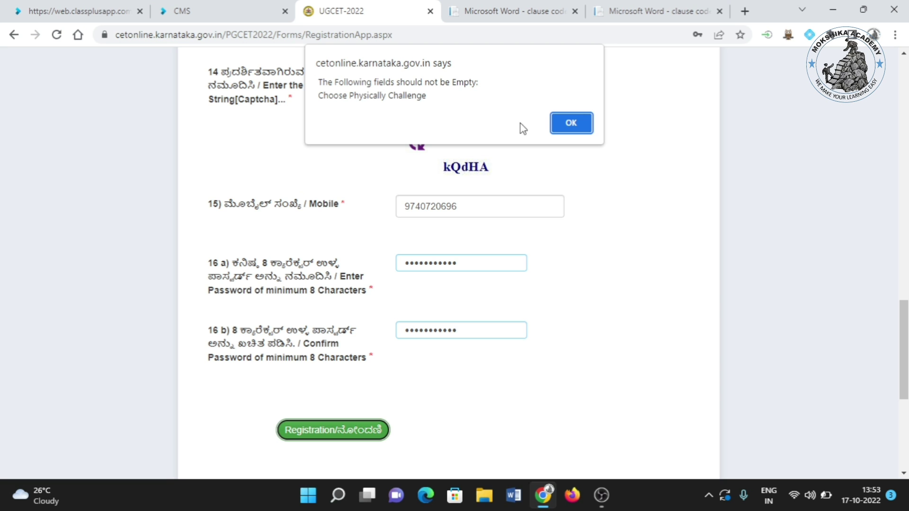
Dismiss the missing-field alert and answer No to physically challenged
left_click(564, 125)
scroll(483, 250, "up", 5)
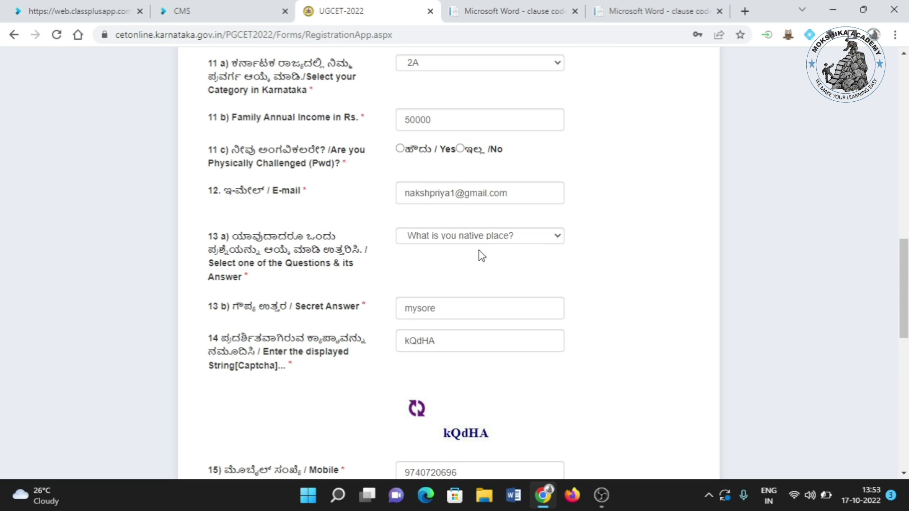
left_click(461, 150)
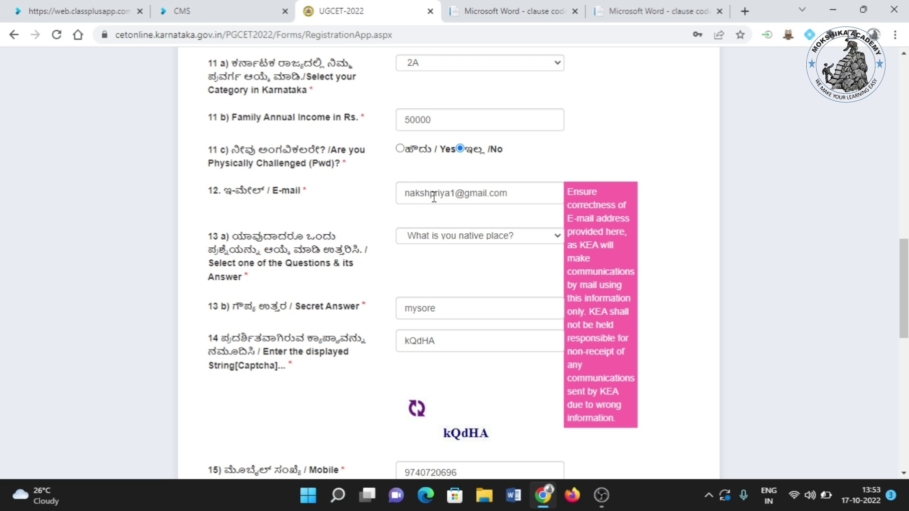
scroll(379, 194, "down", 10)
scroll(379, 195, "up", 3)
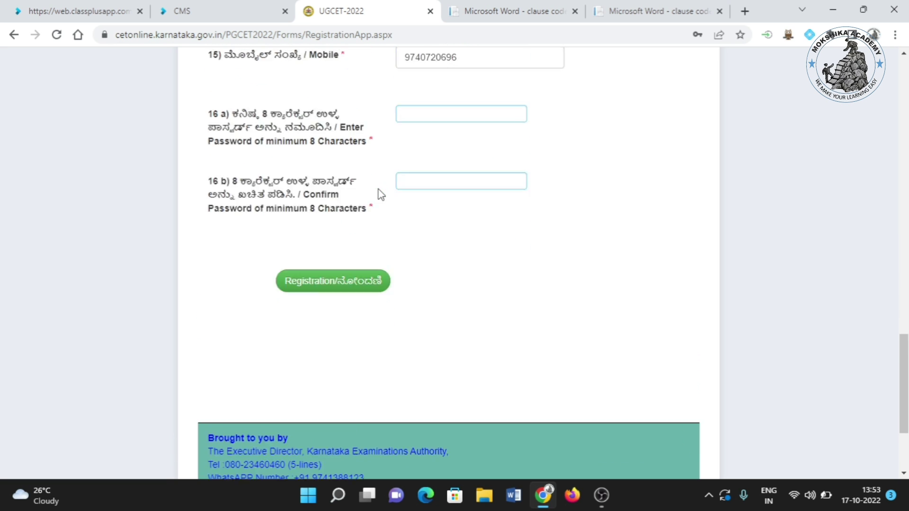
scroll(379, 195, "up", 1)
Re-enter and confirm a new account password of at least 8 characters, then submit the registration
left_click(414, 169)
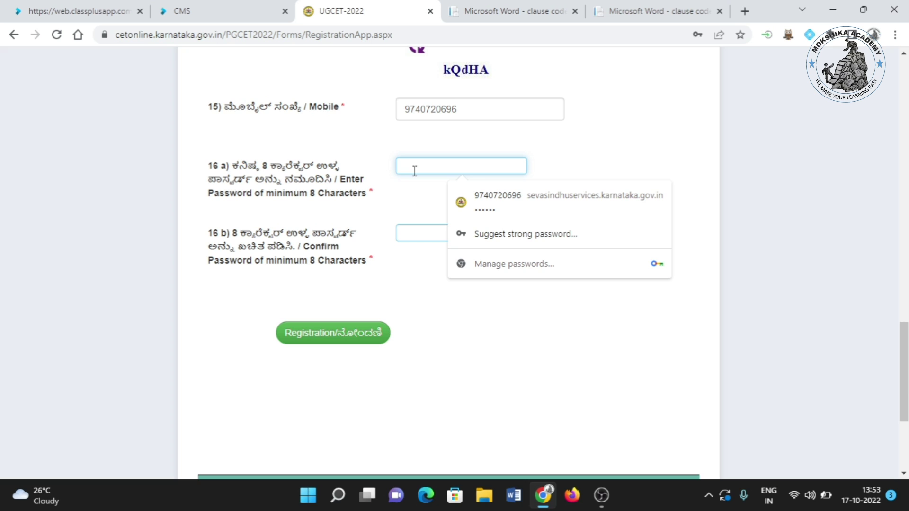
type("•••••••••••••")
left_click(415, 234)
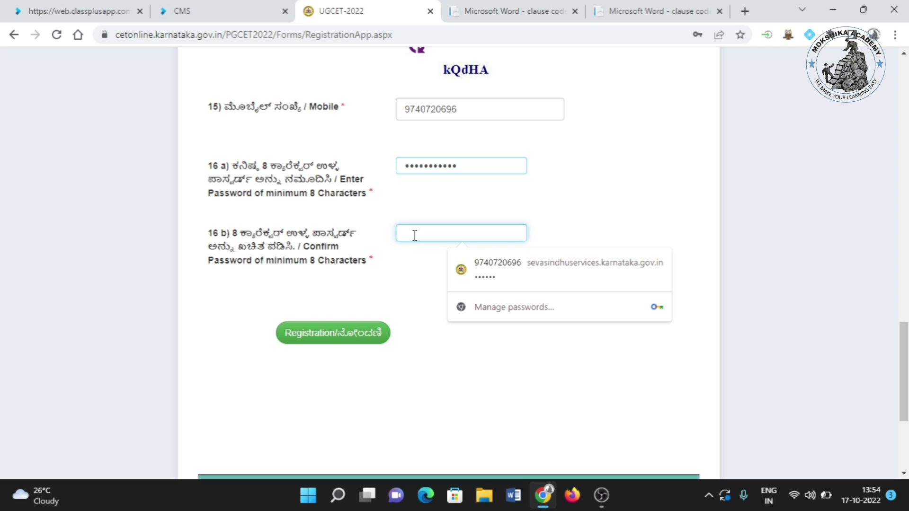
type("••••••")
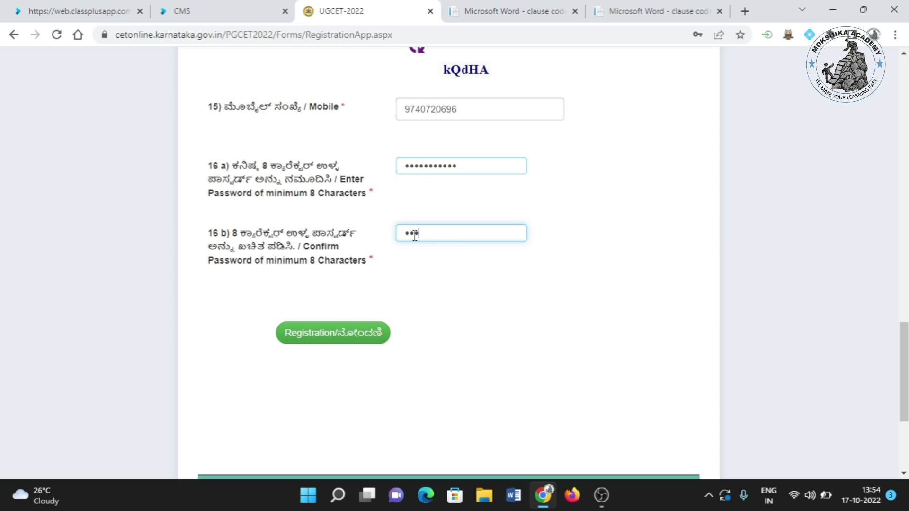
type("••••••")
left_click(334, 333)
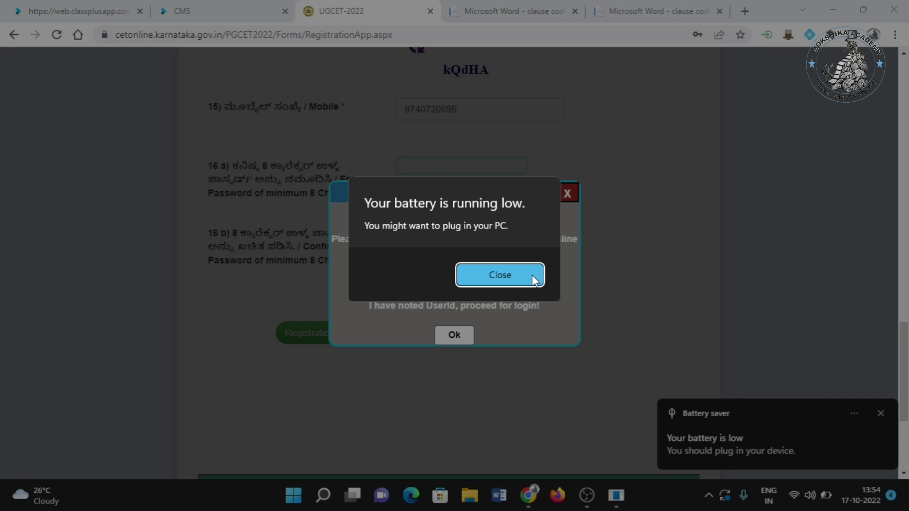
Close the low-battery popup and acknowledge the registration-completed message to reach the login page
left_click(534, 278)
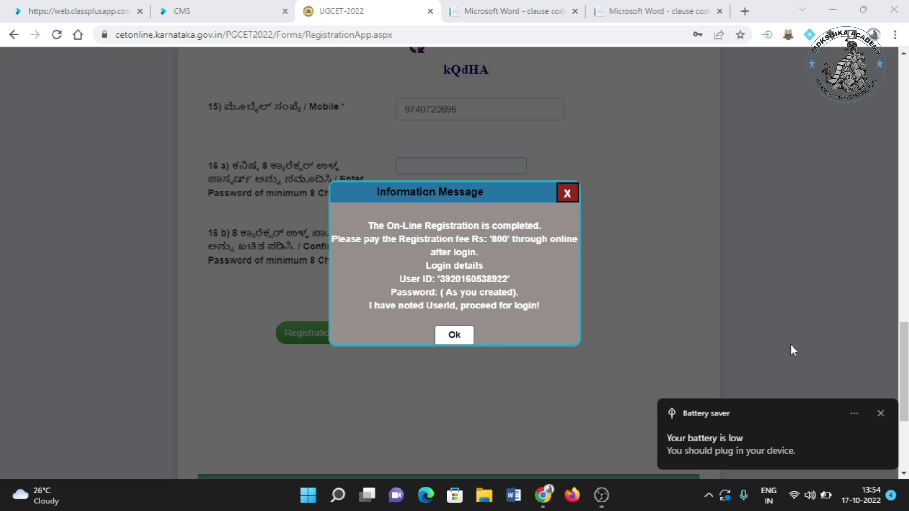
left_click(461, 339)
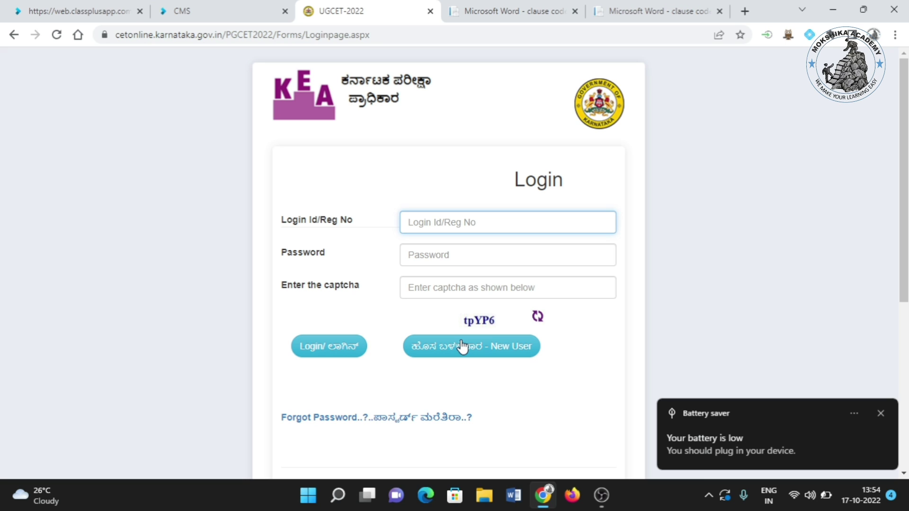
Log in with the newly issued user ID, the account password and the displayed captcha
left_click(461, 347)
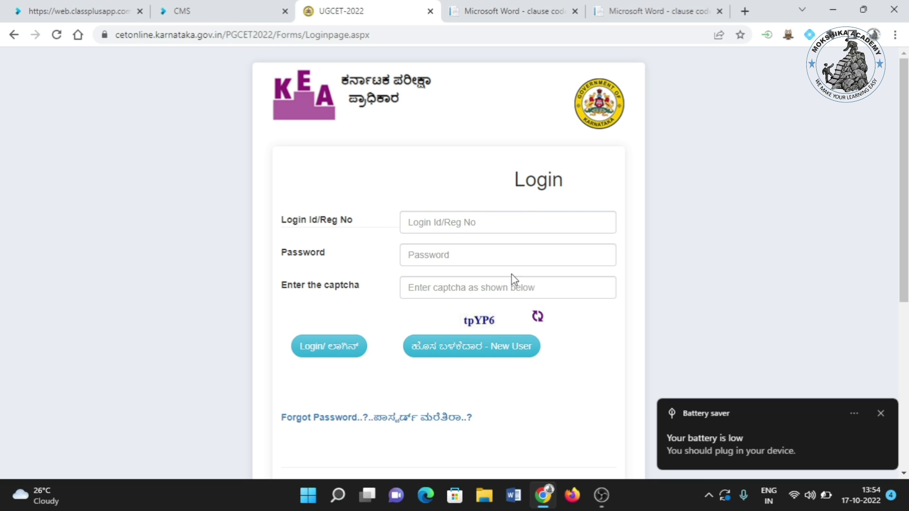
left_click(499, 229)
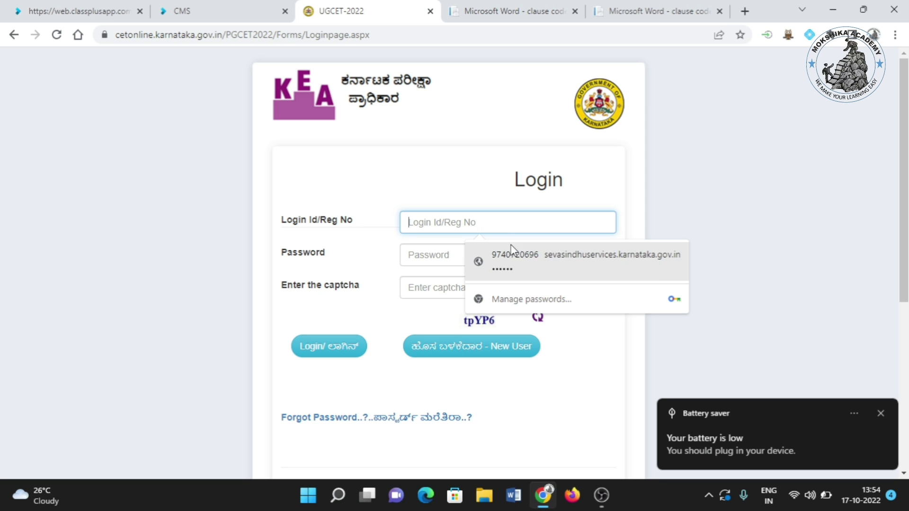
mouse_move(602, 502)
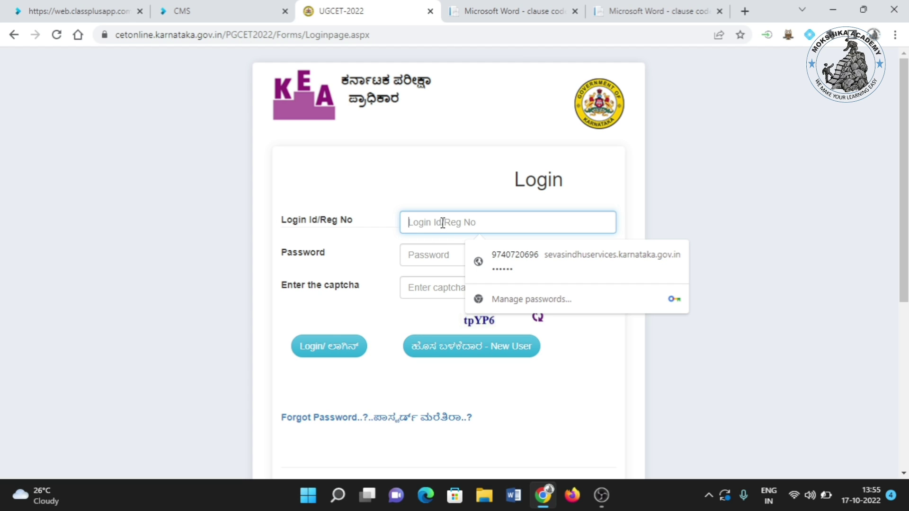
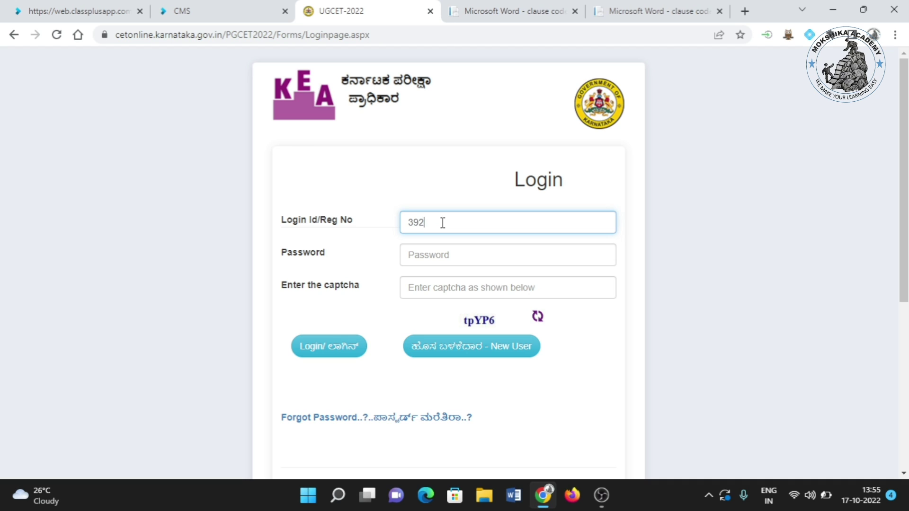
left_click(439, 259)
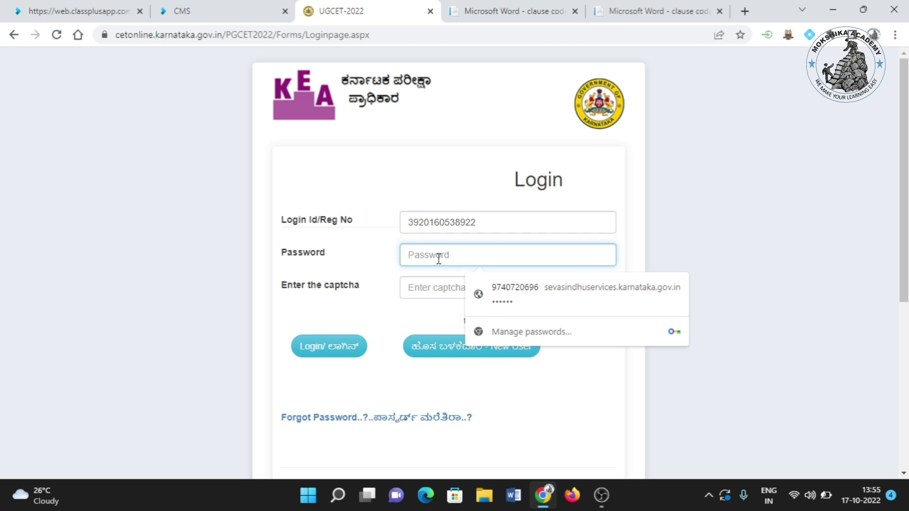
type("******")
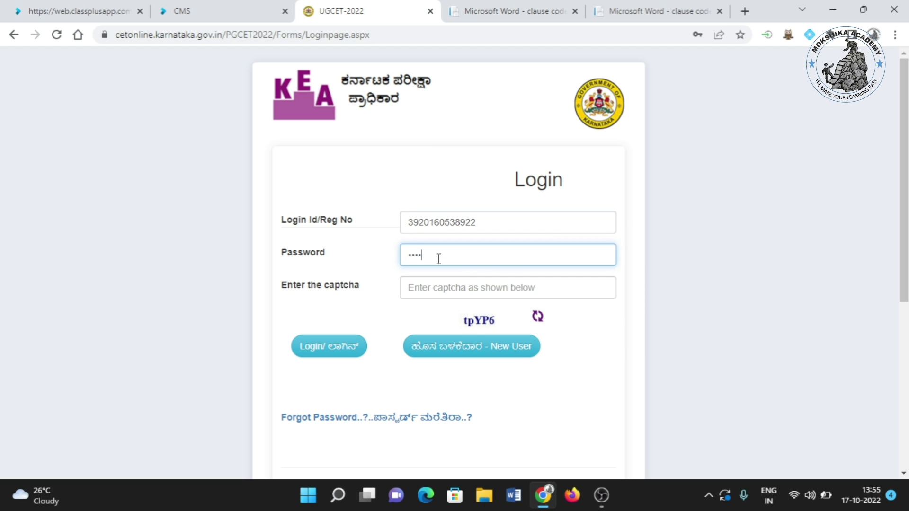
type("*****")
left_click(440, 286)
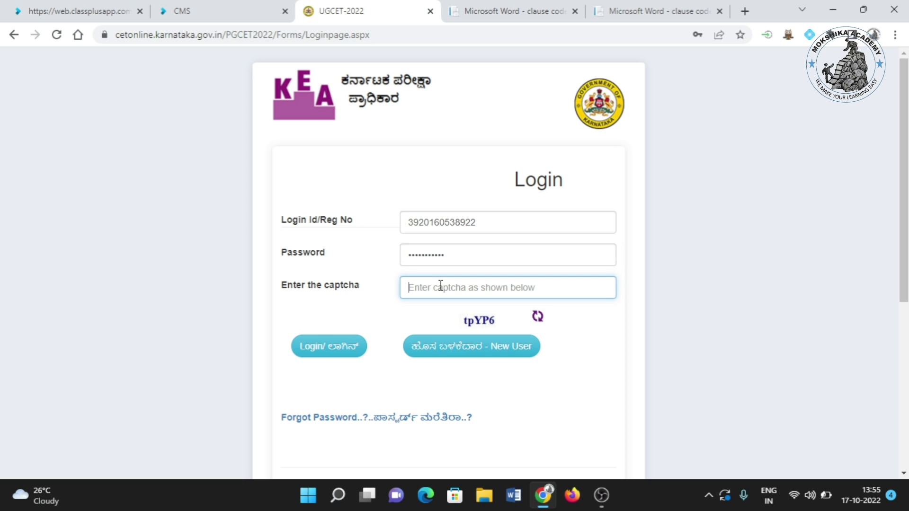
type("tp")
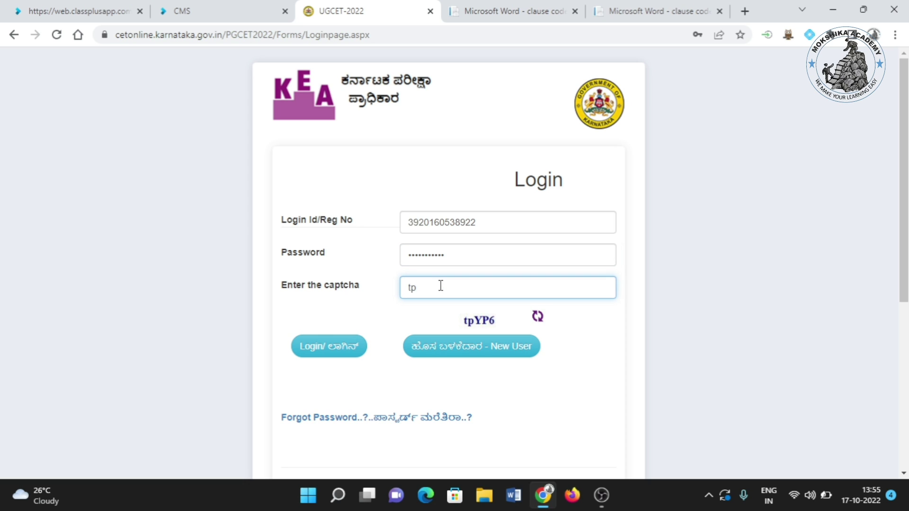
type("Y")
type("P6")
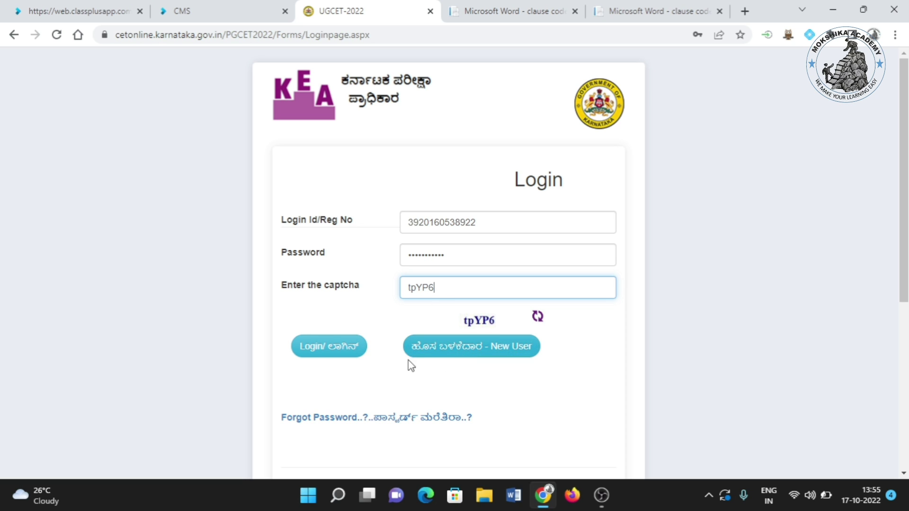
left_click(315, 352)
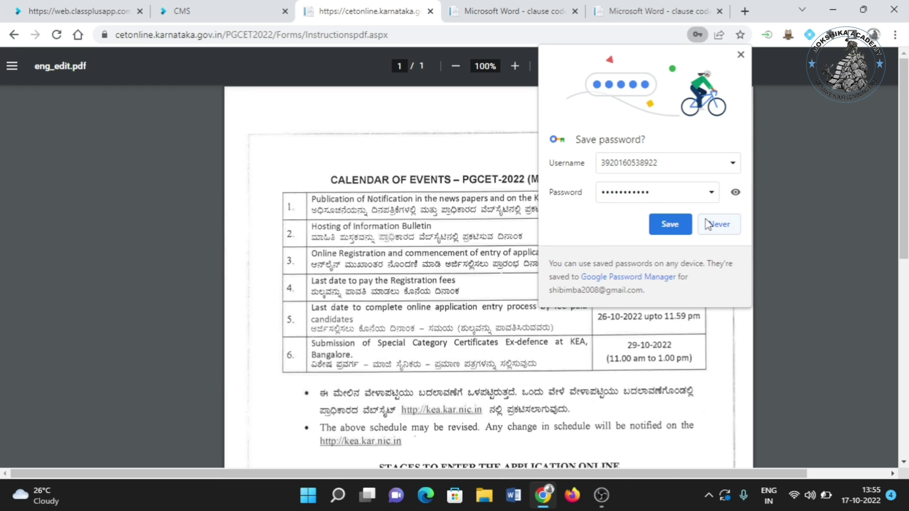
Decline saving the password, read the PGCET-2022 calendar of events, and continue past the instructions
left_click(718, 225)
scroll(498, 228, "down", 8)
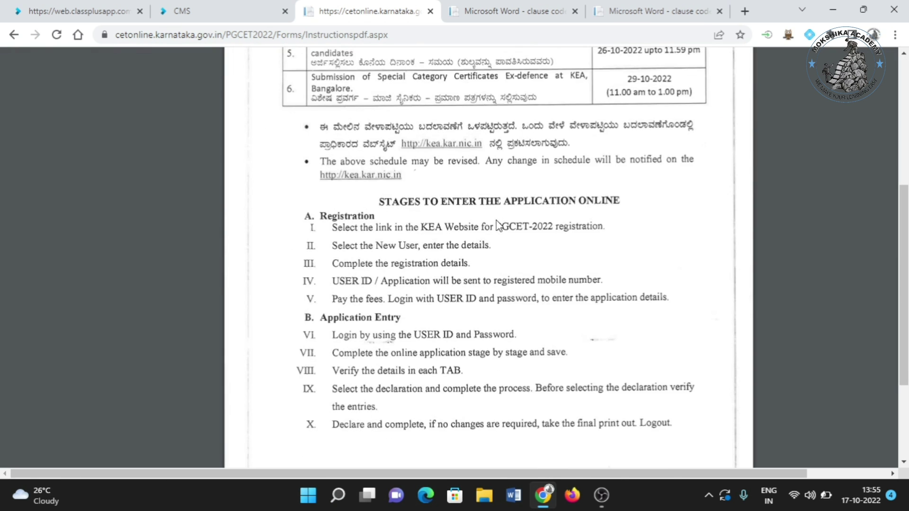
scroll(504, 265, "up", 7)
scroll(509, 267, "up", 1)
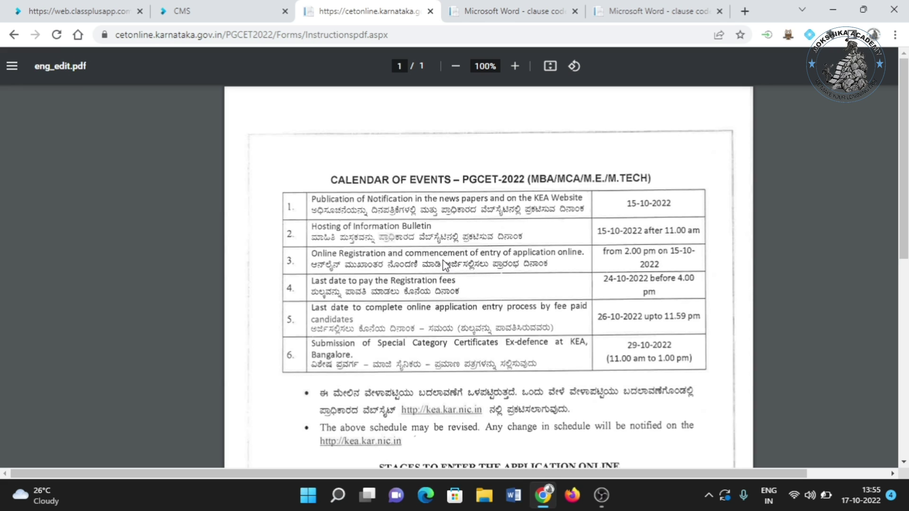
scroll(442, 260, "down", 3)
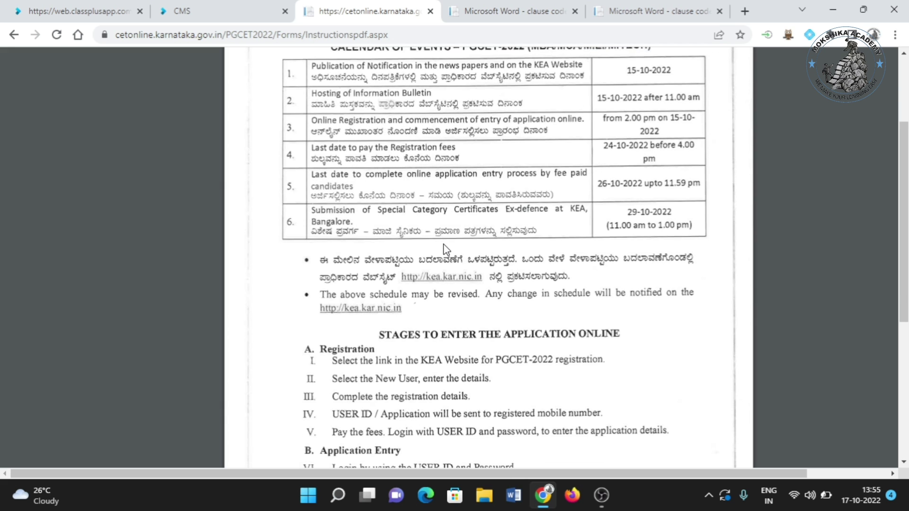
scroll(444, 250, "down", 3)
scroll(444, 250, "up", 3)
scroll(439, 228, "down", 6)
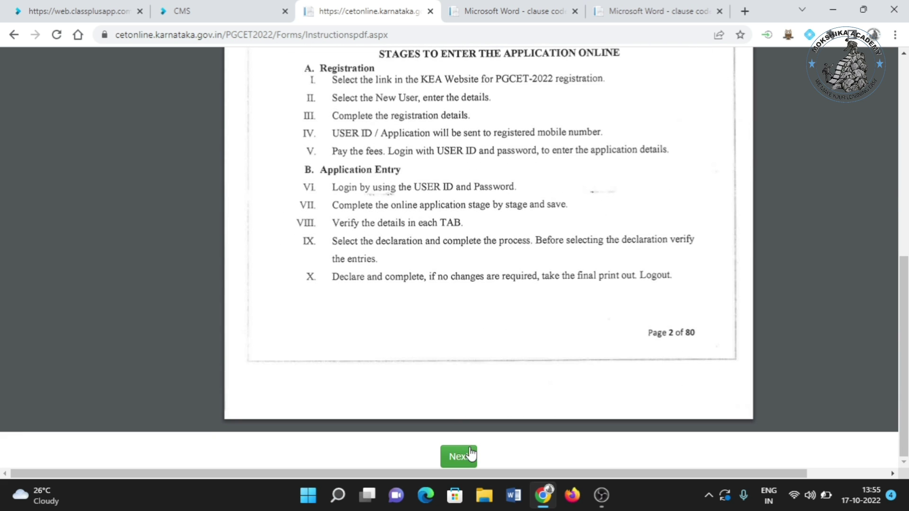
left_click(470, 455)
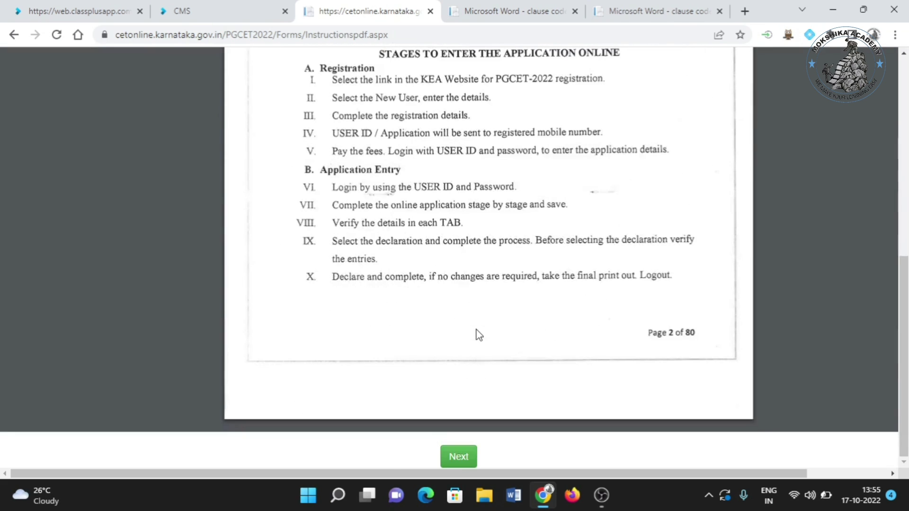
left_click(461, 458)
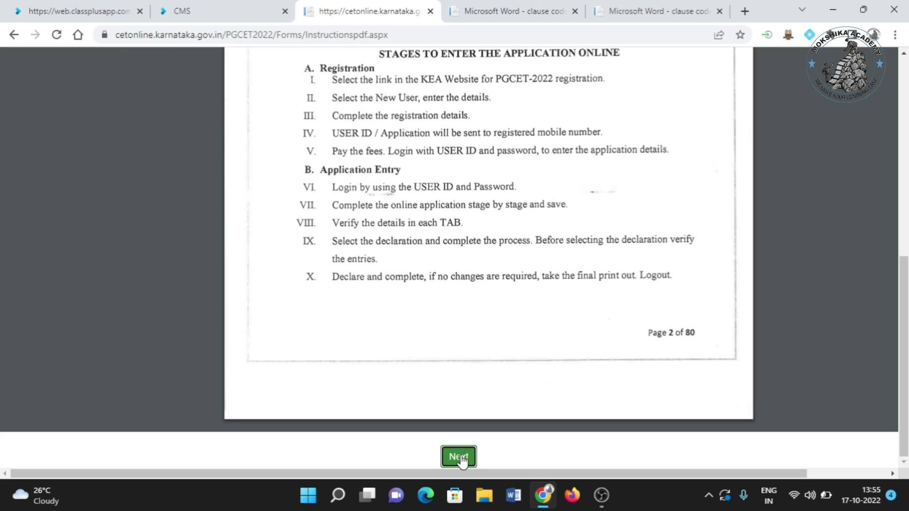